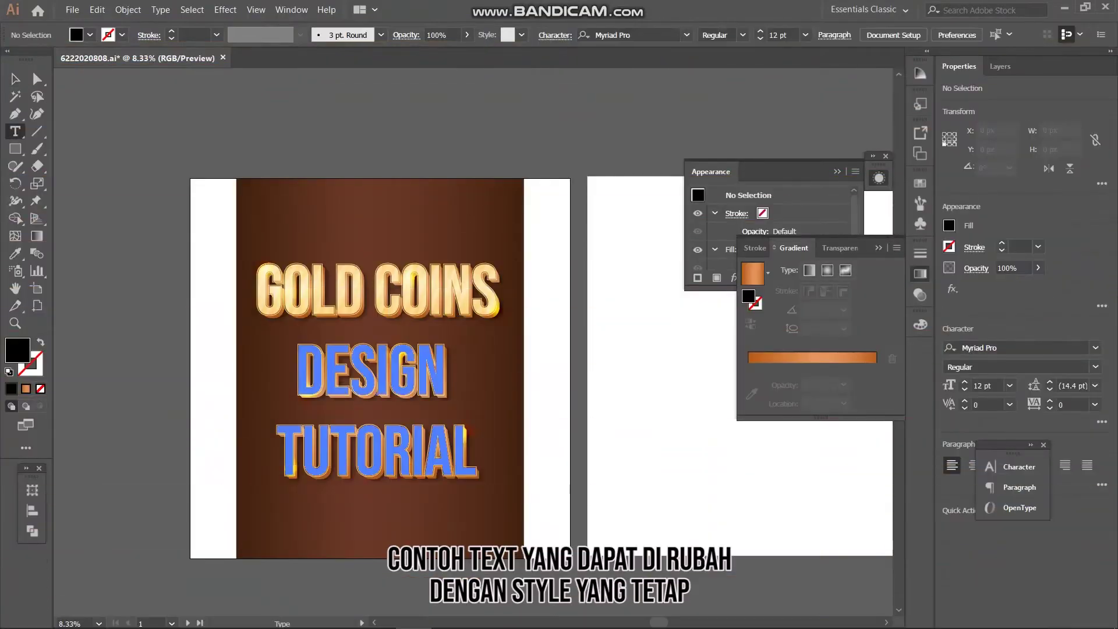
- Type LOREM IPSUM in Bebas Neue, enlarge it and centre it on the second artboard
key(BackSpace)
key(BackSpace)
key(BackSpace)
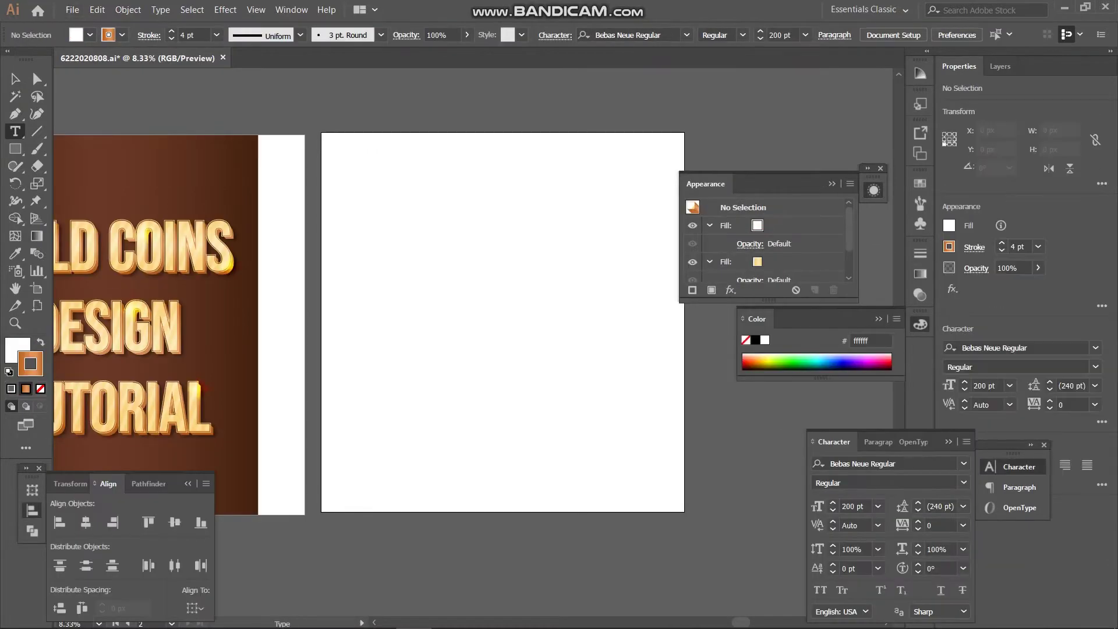
key(Escape)
drag(466, 321, 600, 329)
click(501, 443)
drag(540, 299, 548, 322)
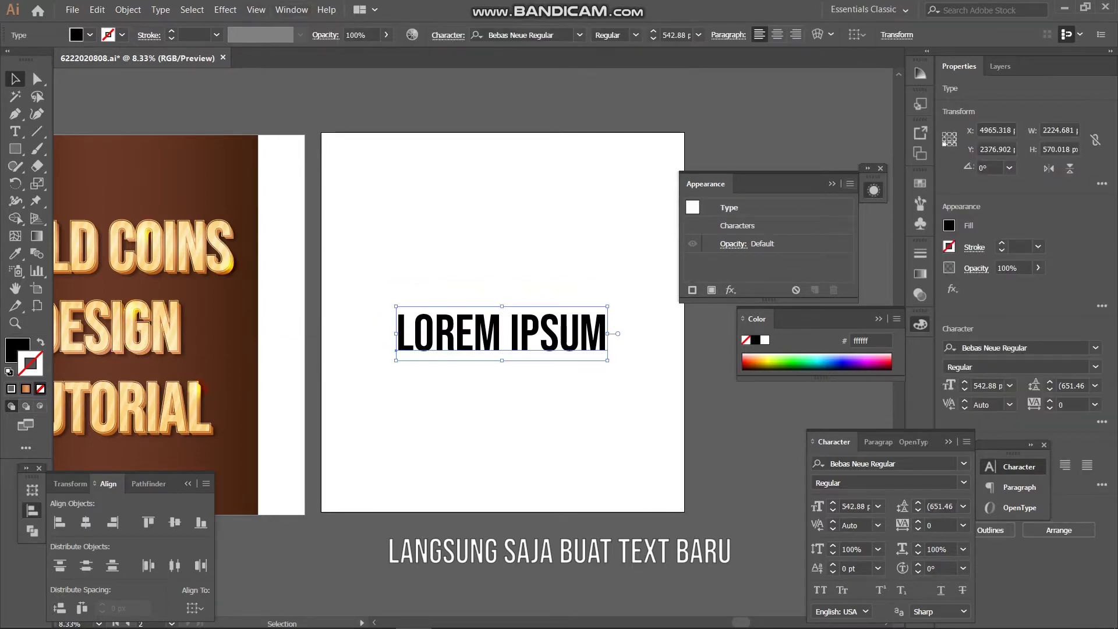
click(292, 10)
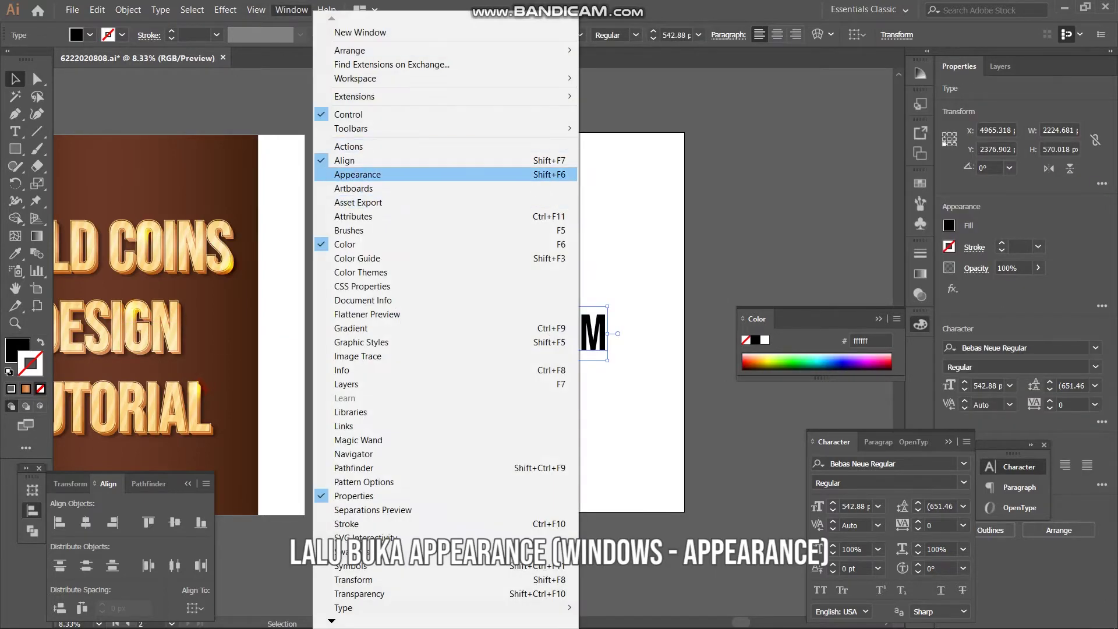
- Add a stroke, fill LOREM IPSUM with the gold gradient, and make the orange gradient stroke 4 pt
click(350, 173)
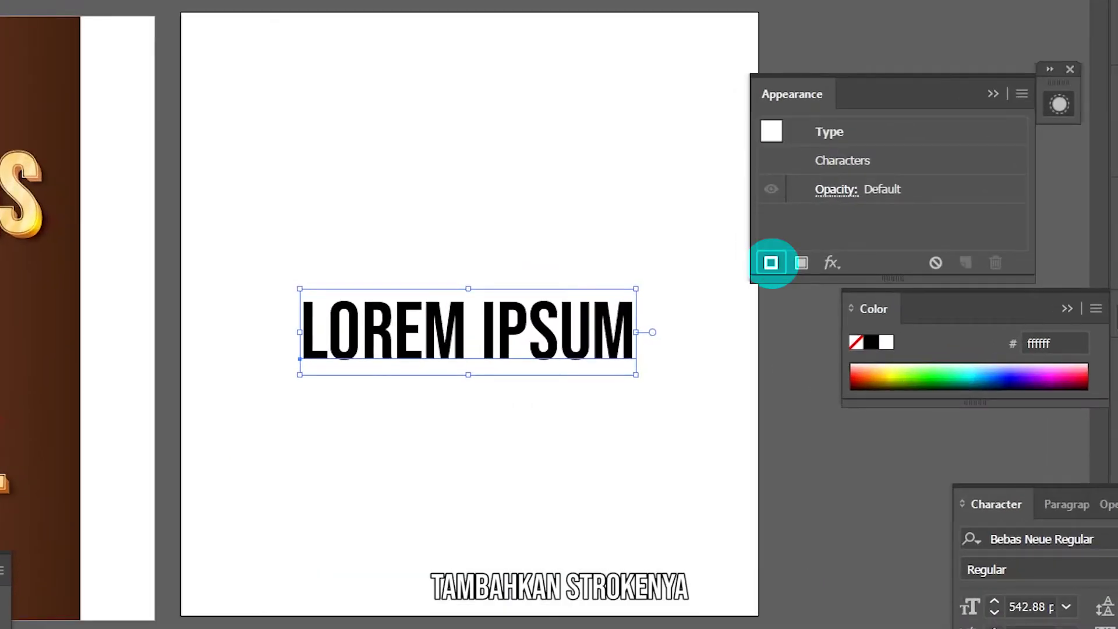
click(692, 290)
click(824, 218)
click(894, 218)
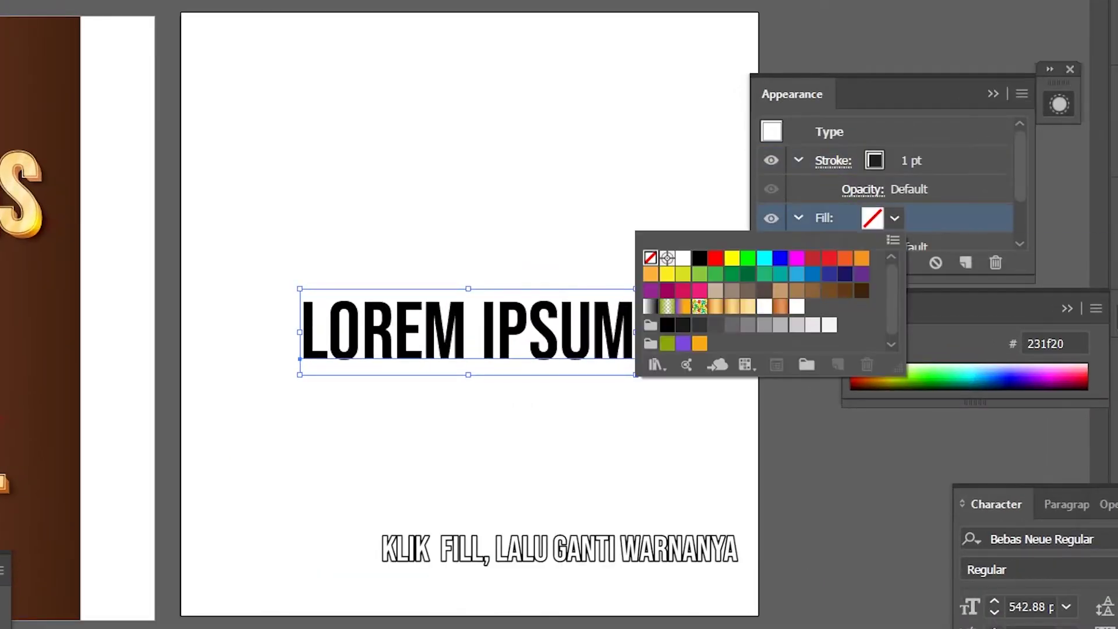
click(747, 307)
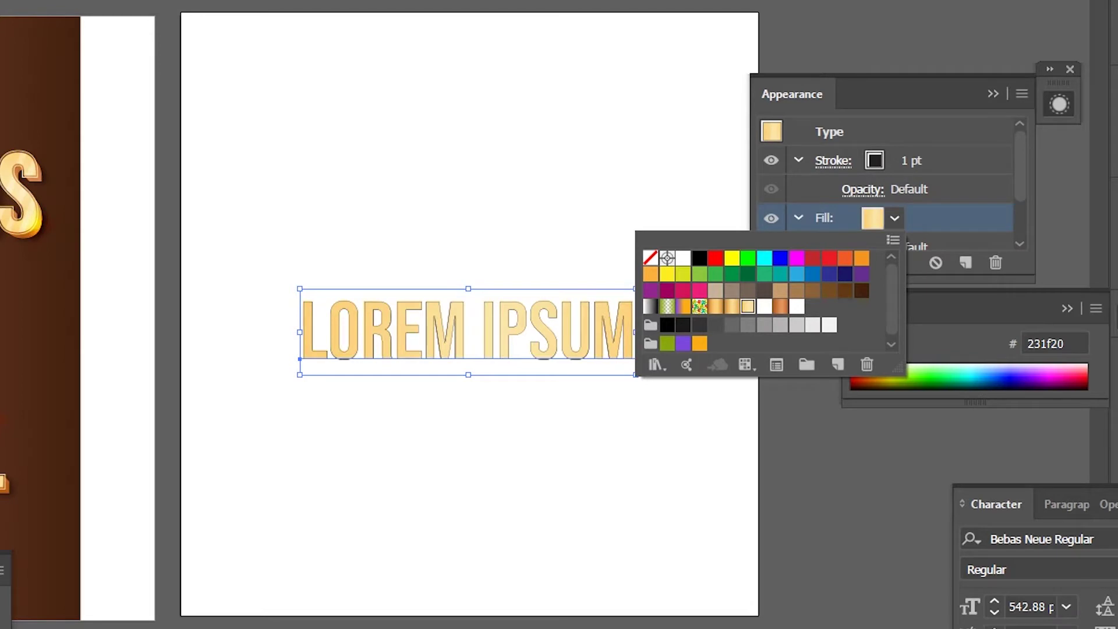
key(Escape)
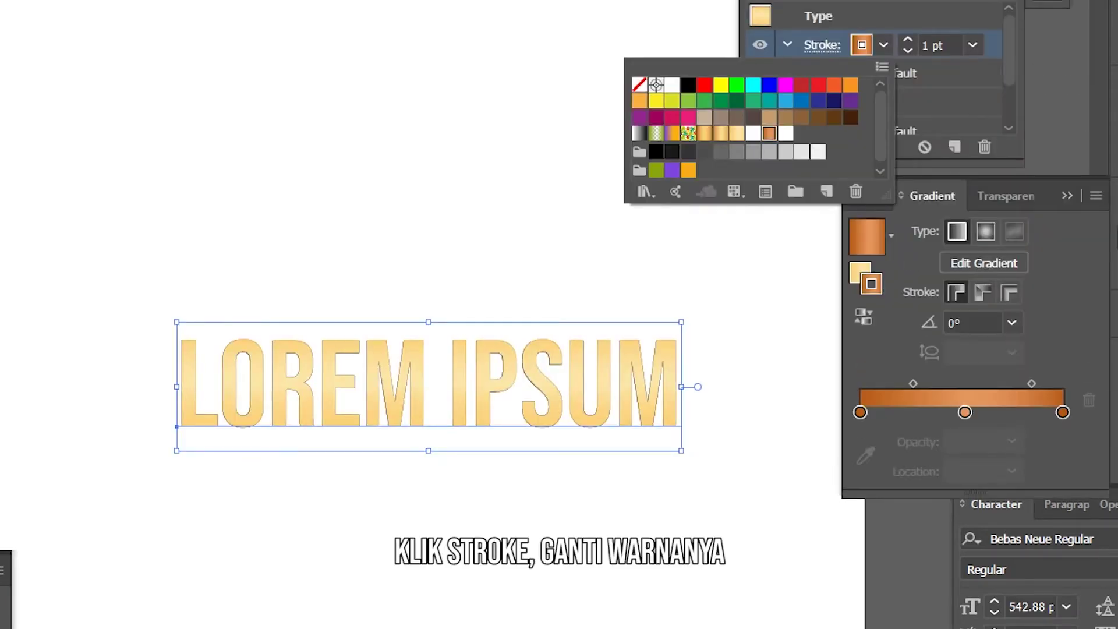
click(908, 40)
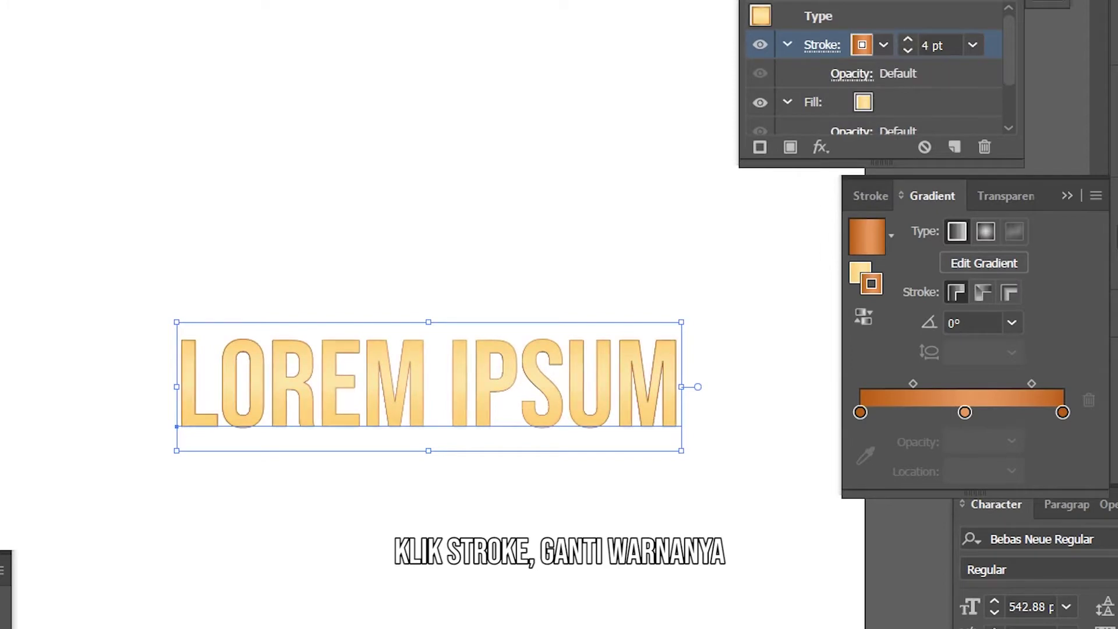
click(820, 147)
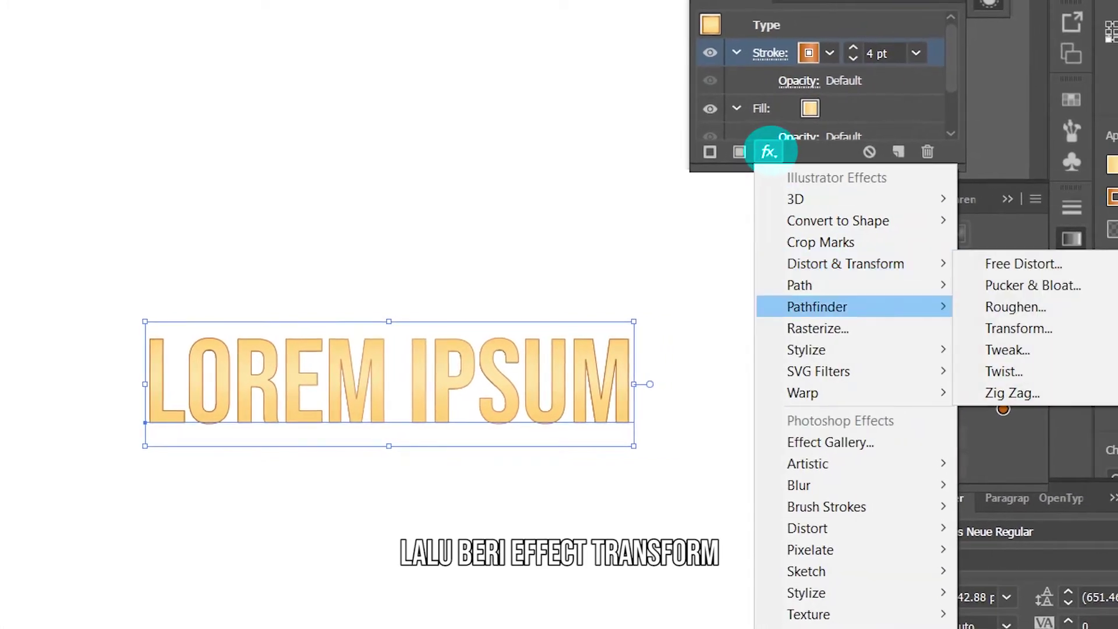
click(1019, 328)
- Apply a Transform effect moving 4 px horizontally and vertically with 10 copies
click(692, 574)
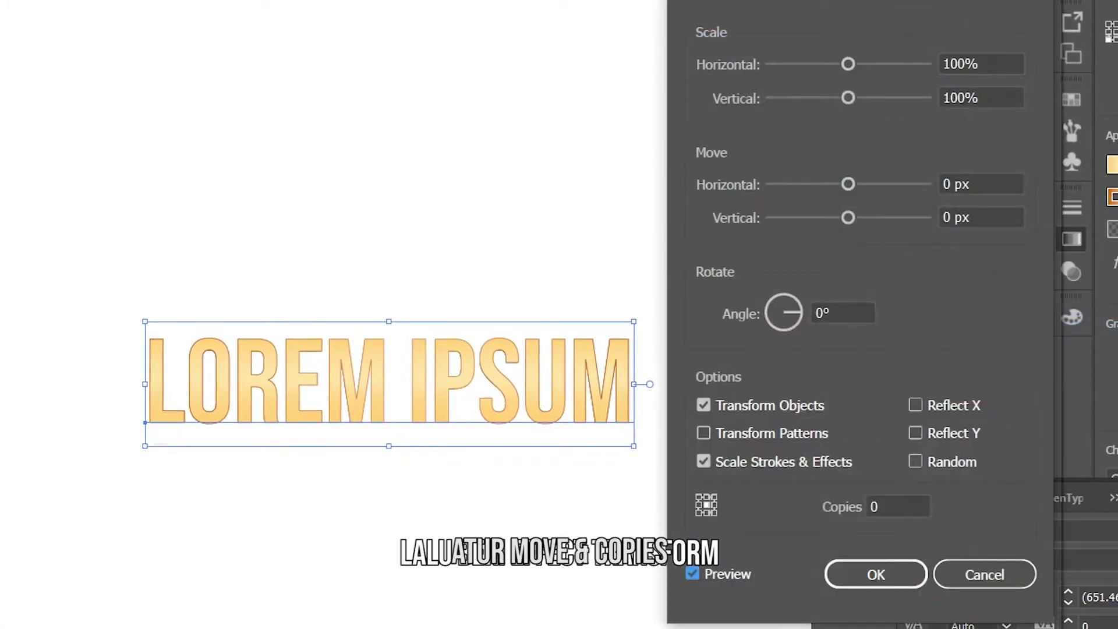
click(981, 184)
key(Up)
key(Up)
key(Up)
key(Up)
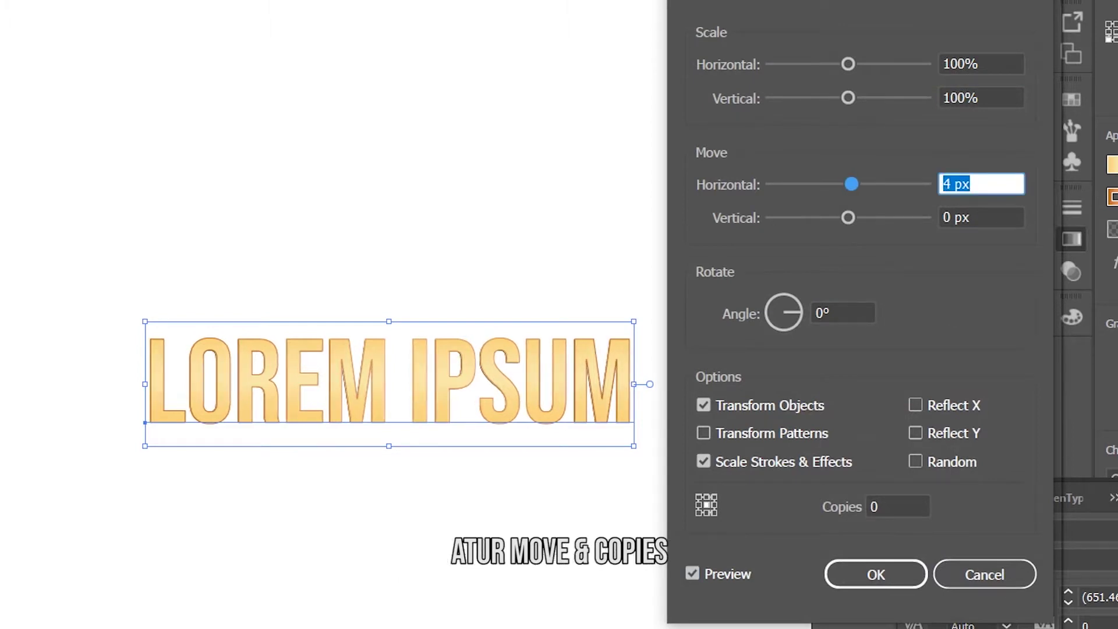
key(Tab)
key(Up)
key(Up)
key(Tab)
key(Tab)
text(1)
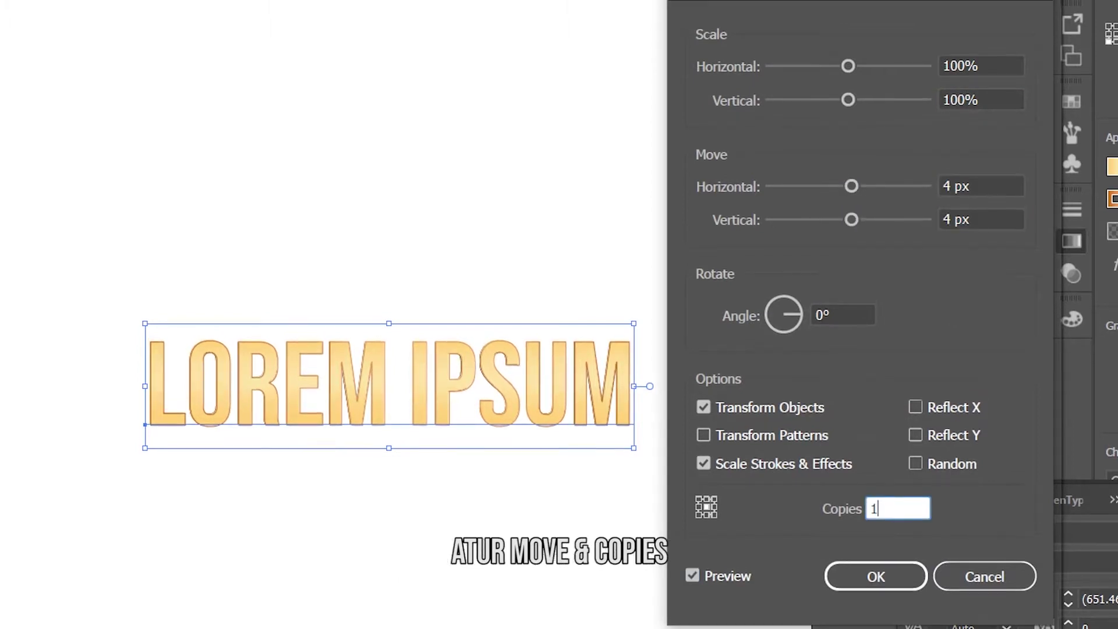
text(0)
key(Return)
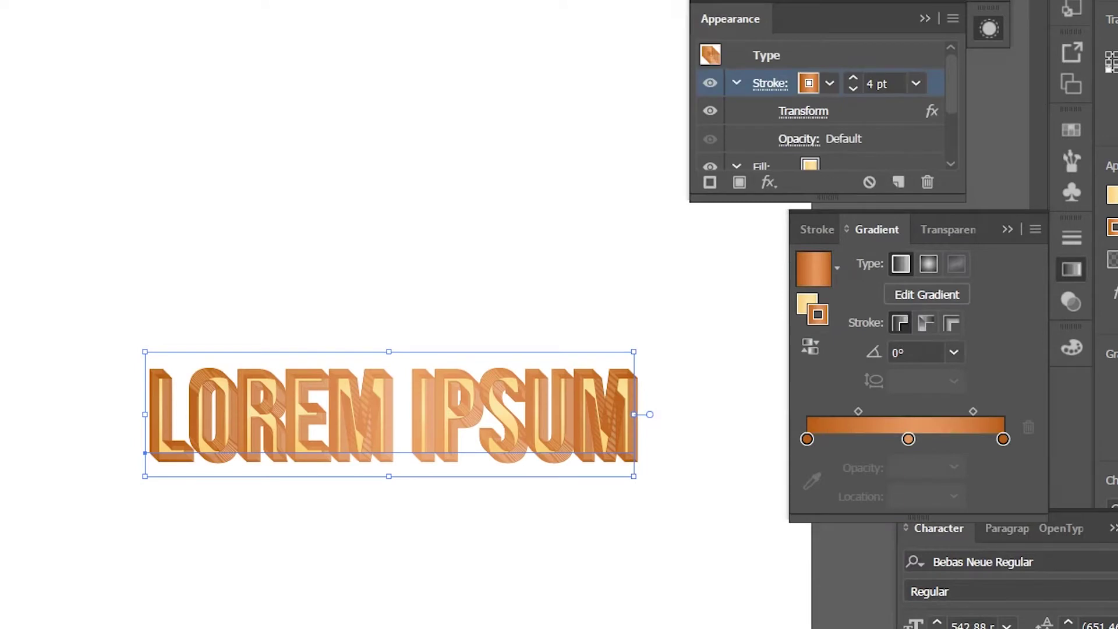
- Drag the fill above the stroke in the Appearance panel and deselect the text
click(763, 165)
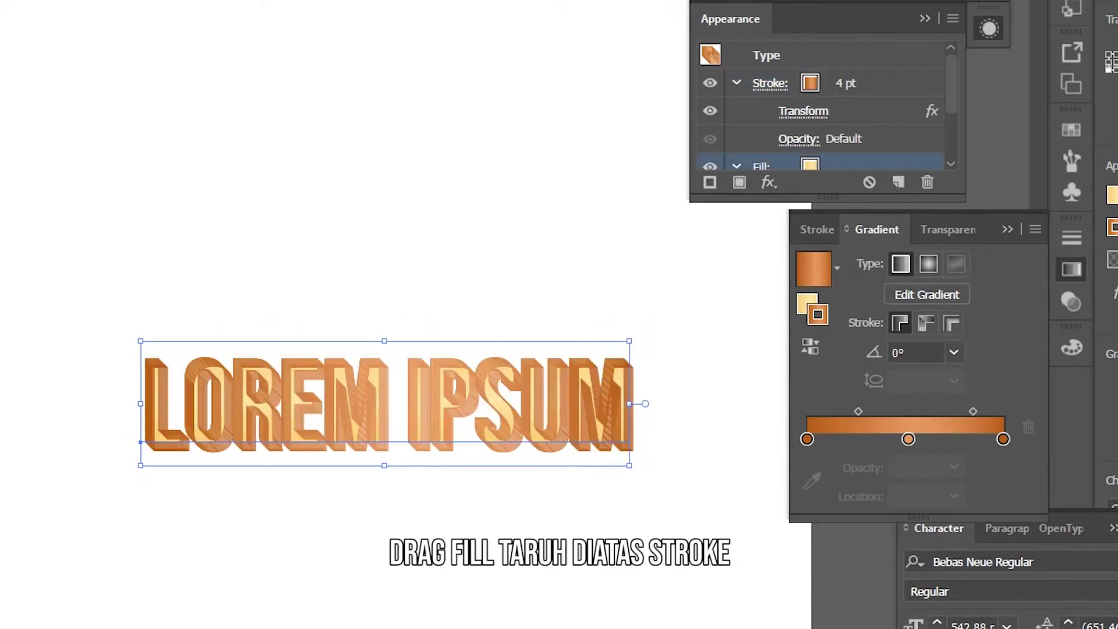
drag(761, 165, 761, 75)
key(ctrl+shift+a)
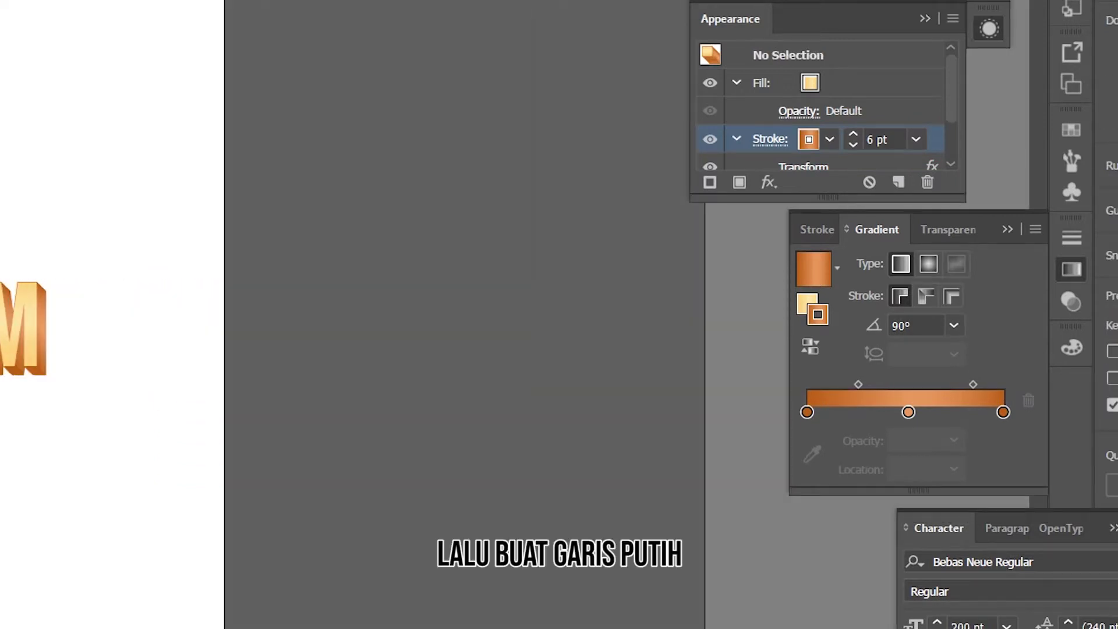
key(slash)
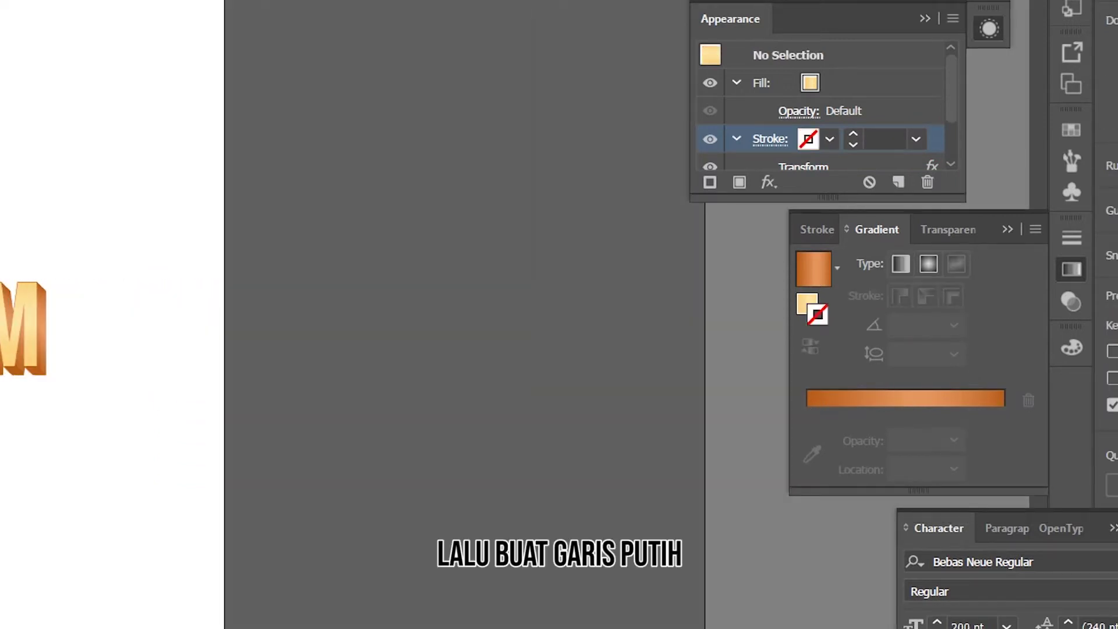
- Draw a tall narrow rectangle filled #ffffff and tilt it about 22 degrees
drag(418, 134, 432, 371)
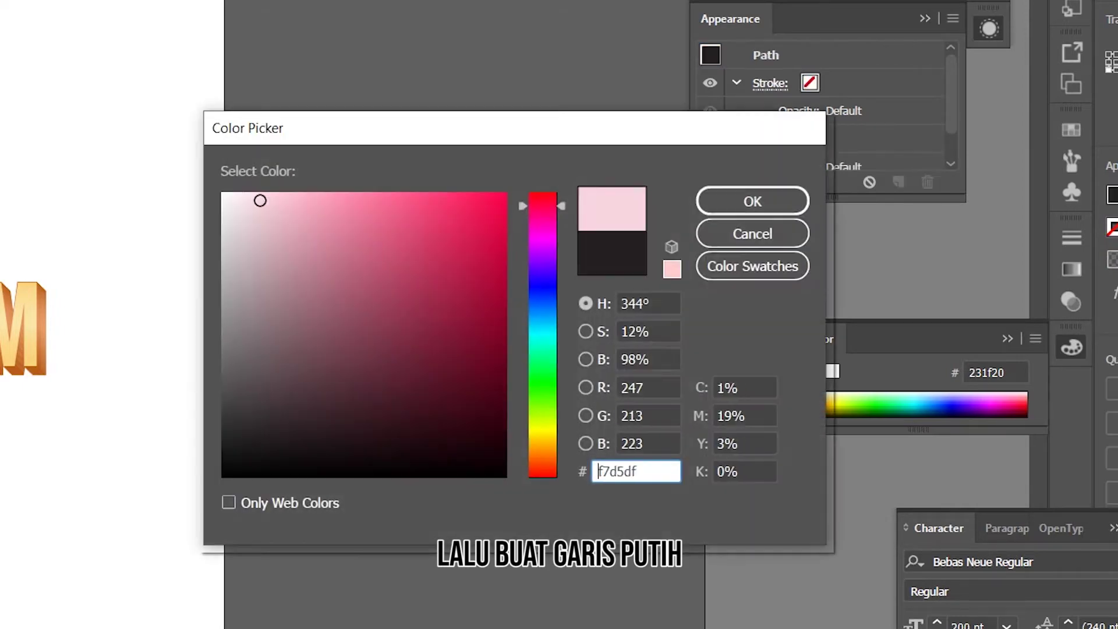
text(ffffff)
key(Return)
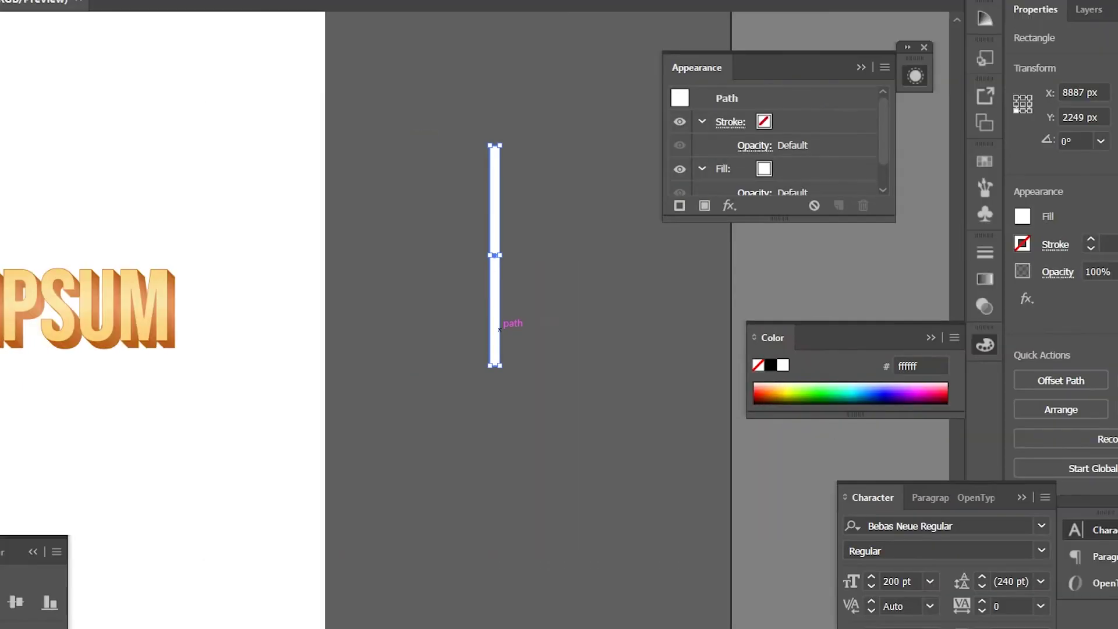
drag(509, 145, 577, 111)
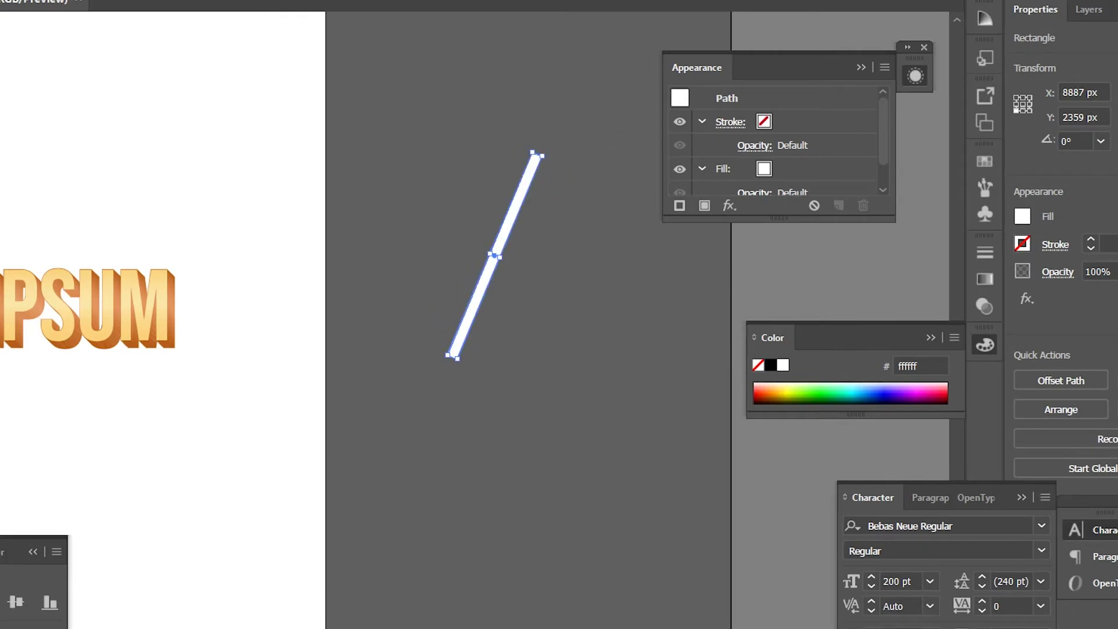
- Duplicate the bar rightward with Ctrl+D into an evenly spaced row, then group the bars
drag(529, 192, 559, 188)
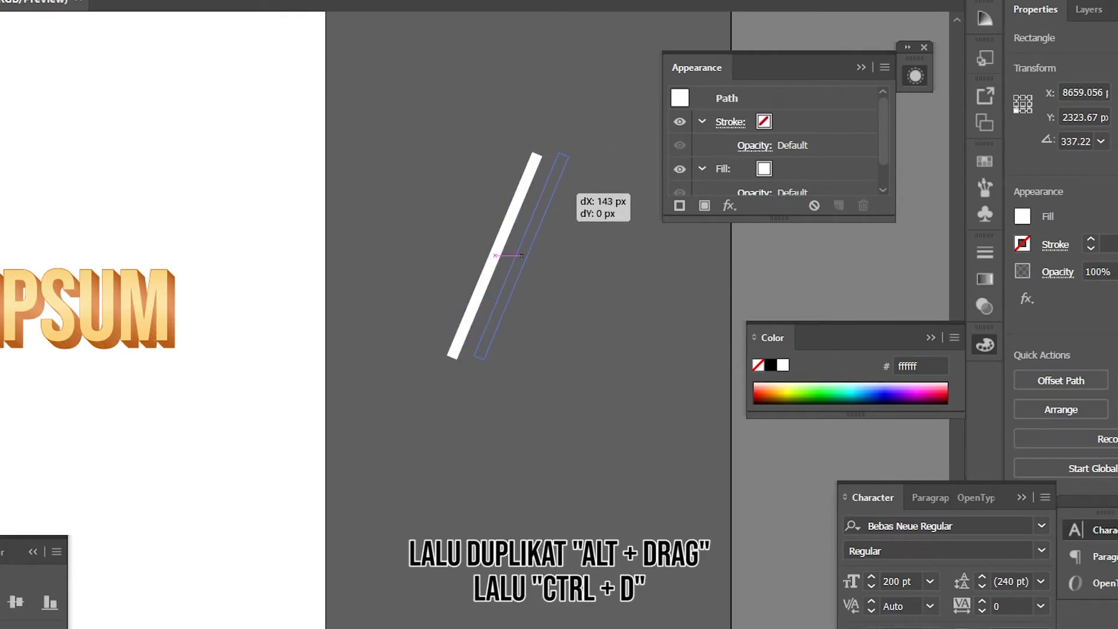
drag(526, 256, 526, 255)
key(ctrl+d)
key(ctrl+d)
key(ctrl+d)
key(ctrl+d)
key(ctrl+d)
key(ctrl+d)
key(ctrl+d)
key(ctrl+d)
key(Return)
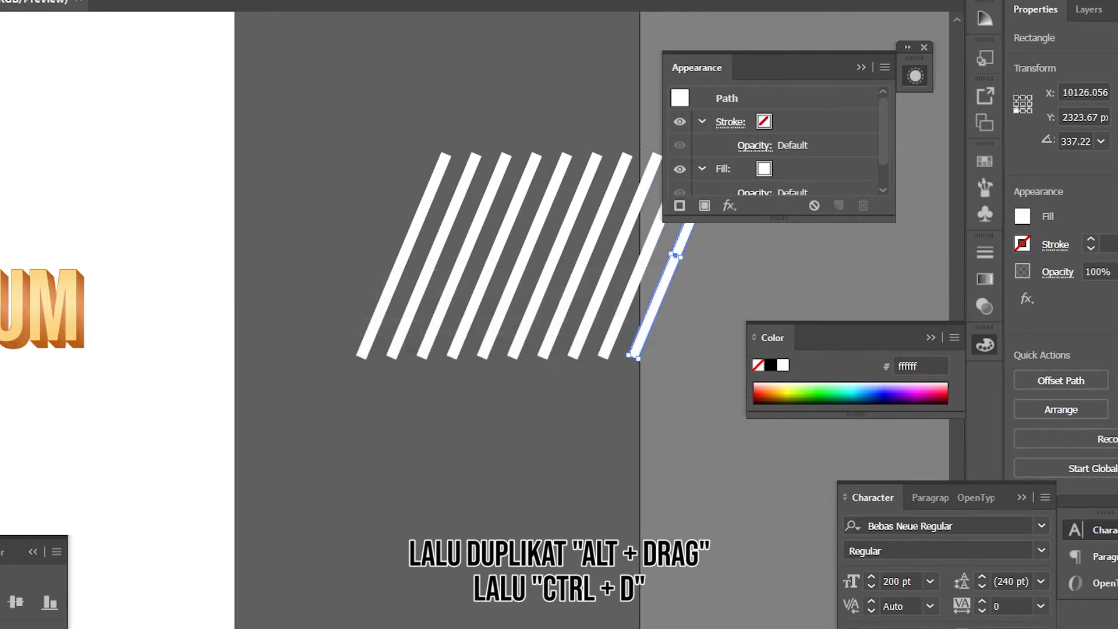
mouse_move(300, 399)
mouse_down()
mouse_move(650, 303)
mouse_move(536, 312)
mouse_up()
key(ctrl+shift+a)
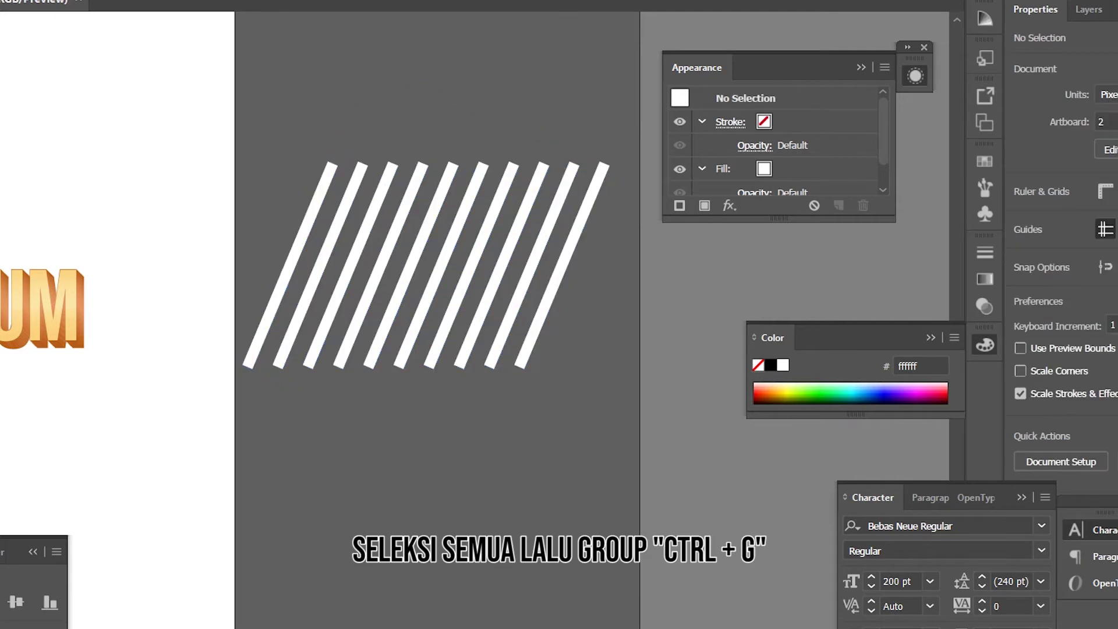
- Drag the selected stripe bars into the Swatches panel as a new pattern swatch
drag(268, 396, 609, 240)
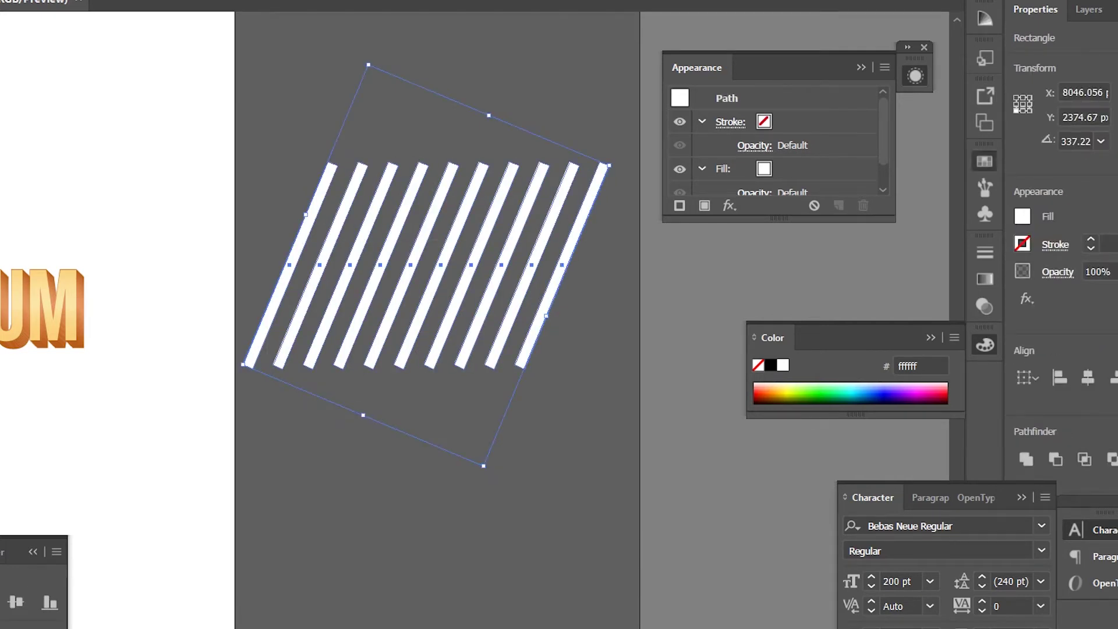
click(985, 161)
drag(562, 265, 845, 251)
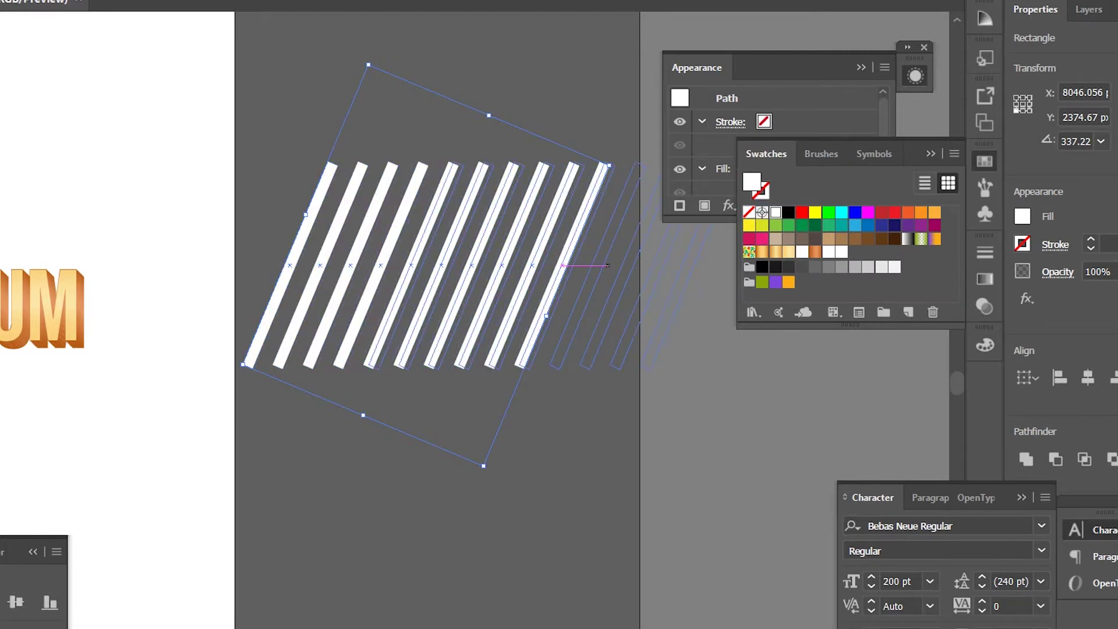
drag(608, 266, 842, 252)
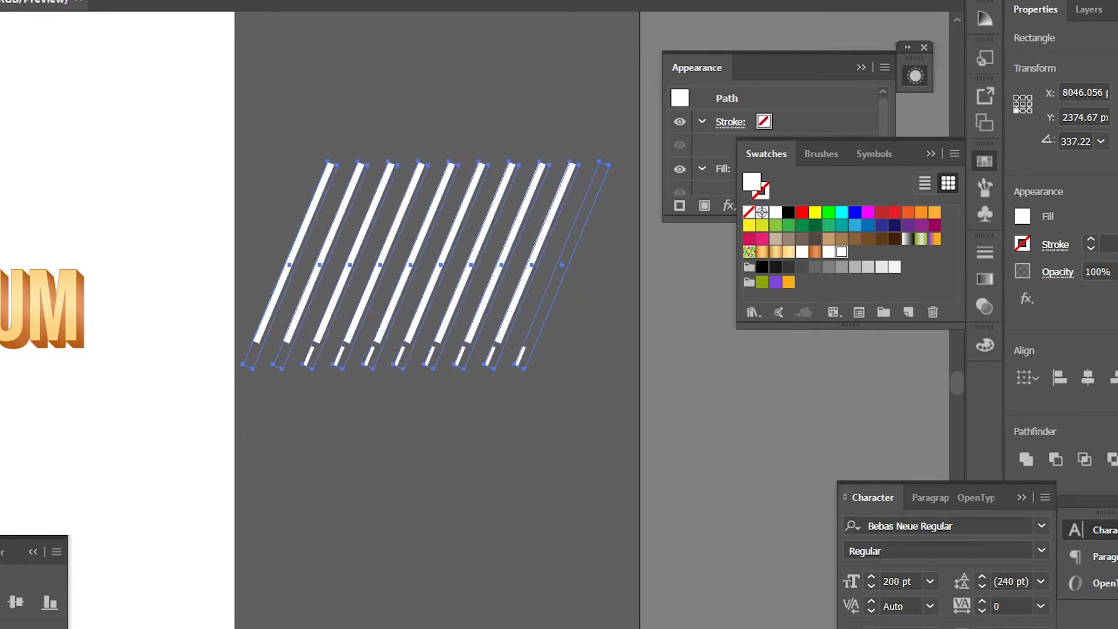
- Set the pattern tile to 1633 px wide and 1041 px high in Pattern Options
click(859, 312)
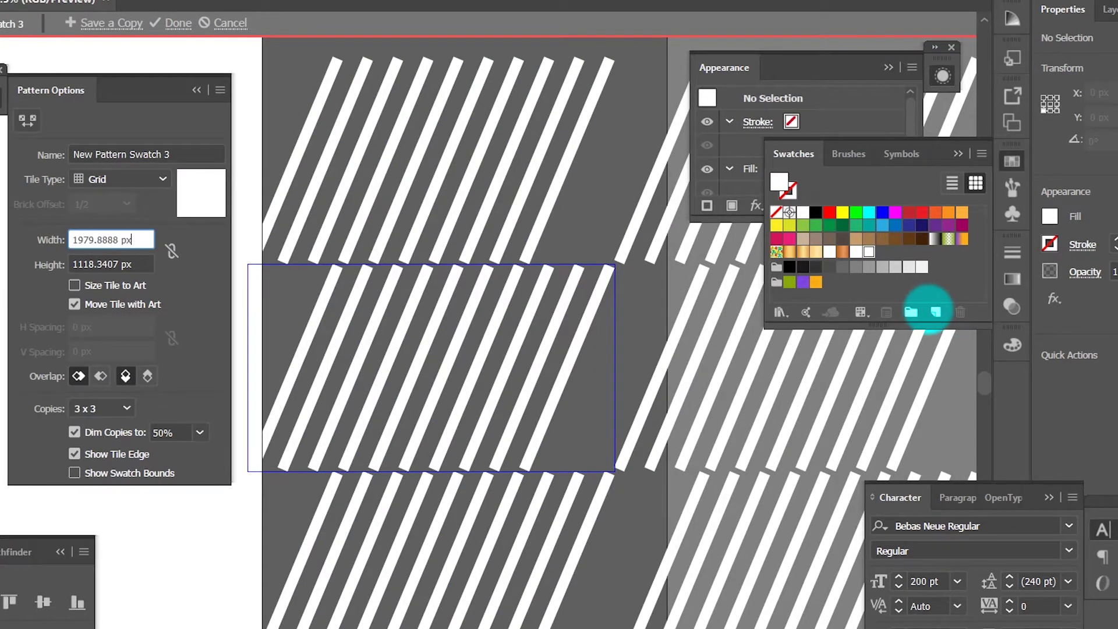
key(ctrl+a)
text(1702)
key(Return)
text(1633)
key(Return)
key(Tab)
text(1077)
key(Return)
text(1041)
key(Return)
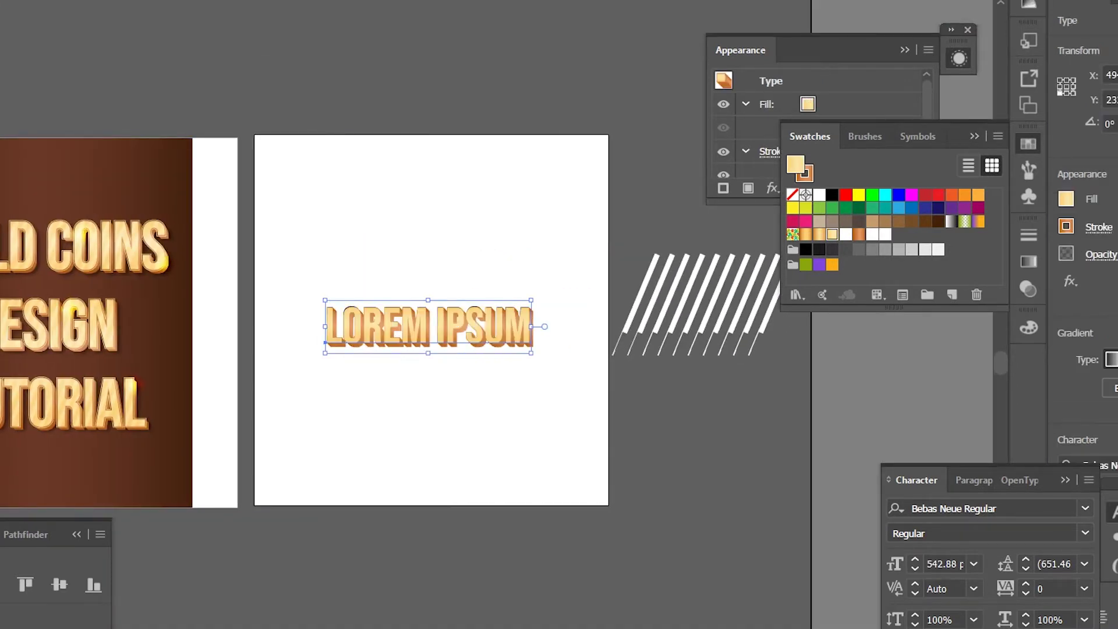
- Add a new fill to LOREM IPSUM and apply the stripe pattern swatch, New Pattern Swatch 3
click(757, 104)
scroll(268, 177, up, 1)
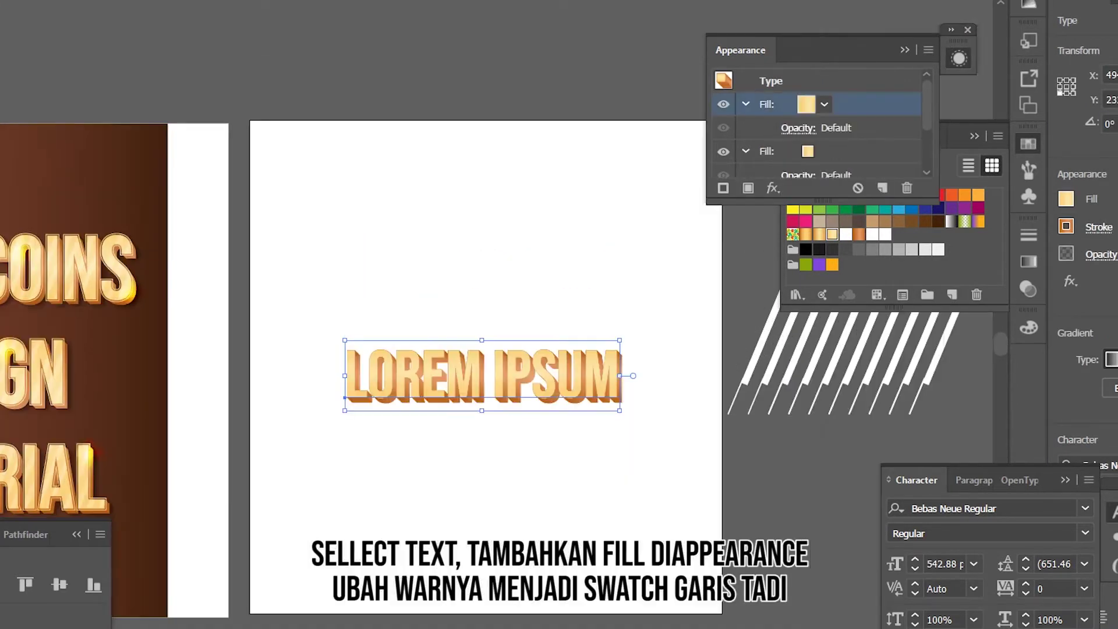
click(824, 104)
click(757, 176)
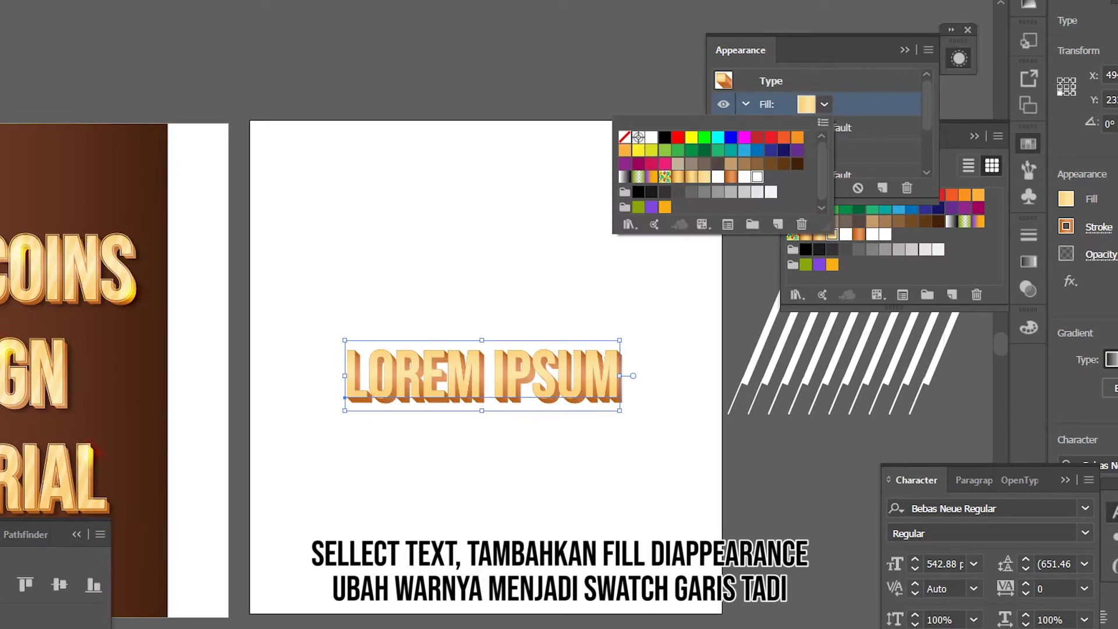
key(Escape)
scroll(504, 333, up, 2)
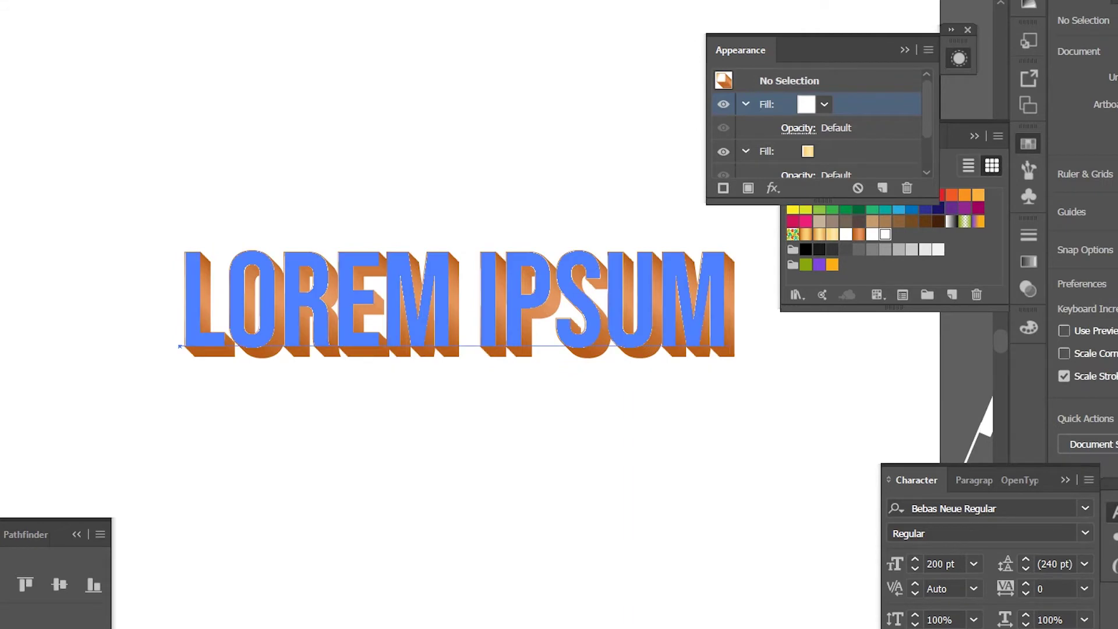
click(824, 104)
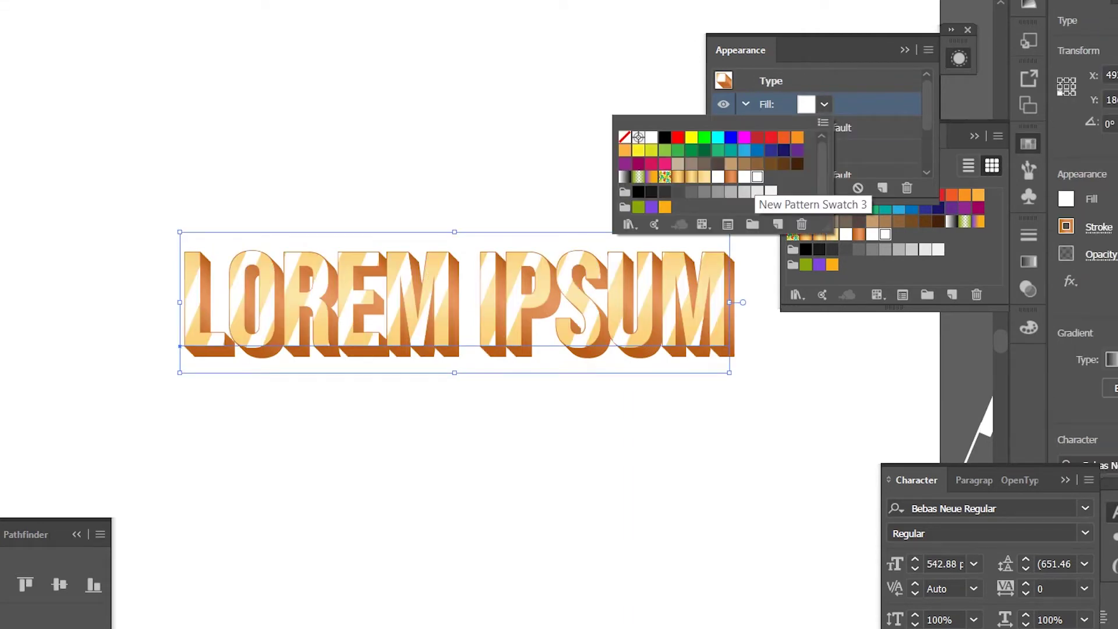
- Try Overlay and then Soft Light blending modes on the stripe fill
key(Escape)
click(798, 128)
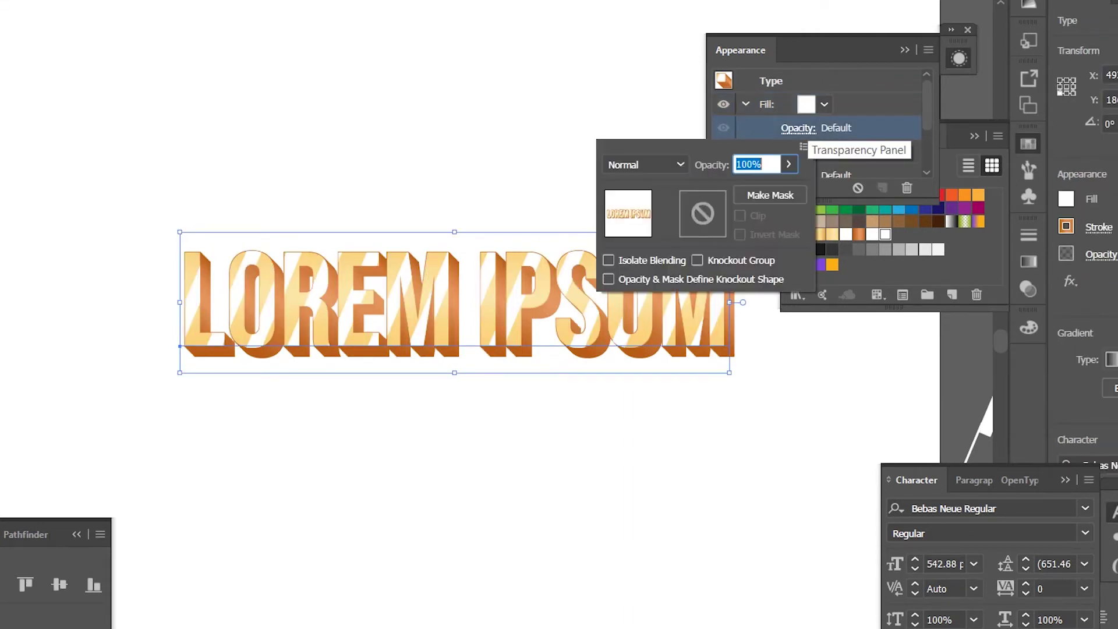
click(645, 164)
click(642, 345)
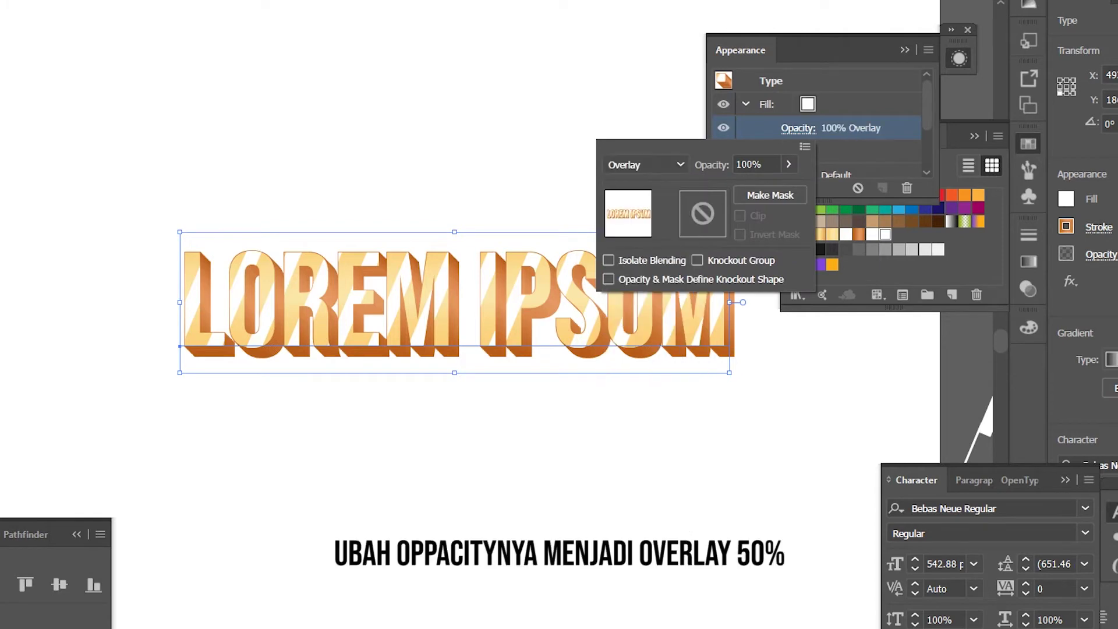
click(646, 164)
click(641, 364)
key(Escape)
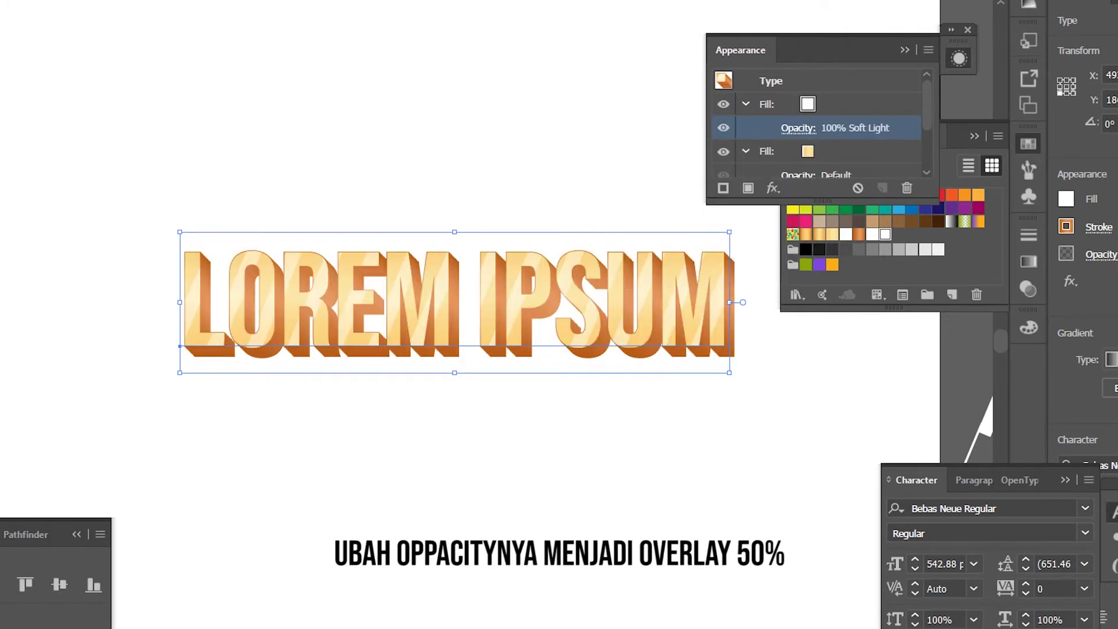
scroll(558, 97, up, 3)
- Set the stripe fill back to Overlay blending at about 54% opacity
click(844, 104)
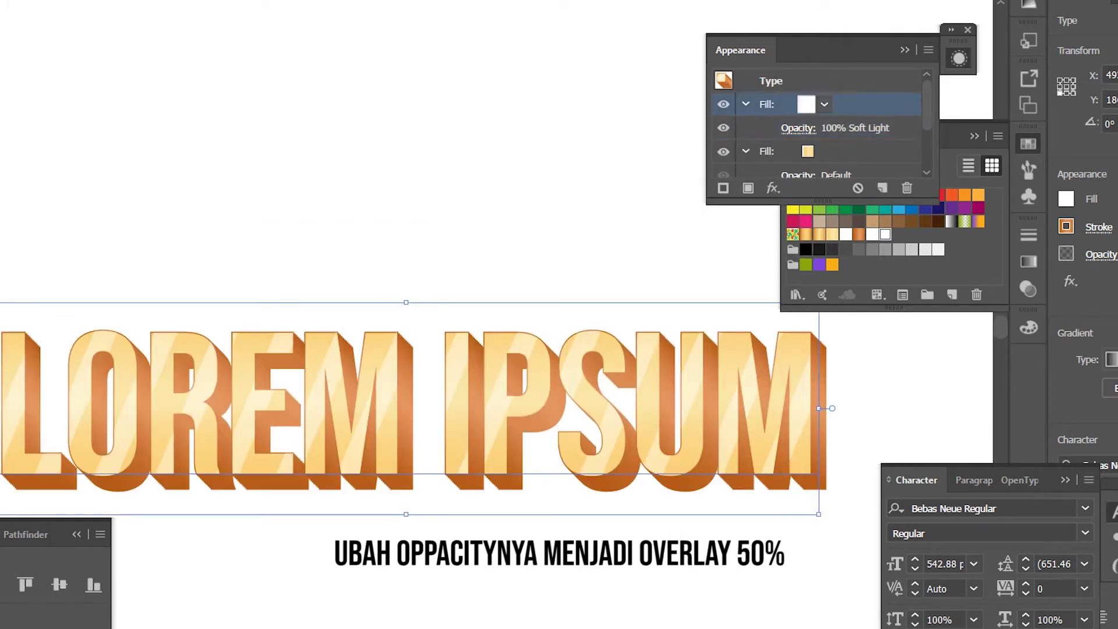
click(799, 127)
click(645, 164)
click(641, 344)
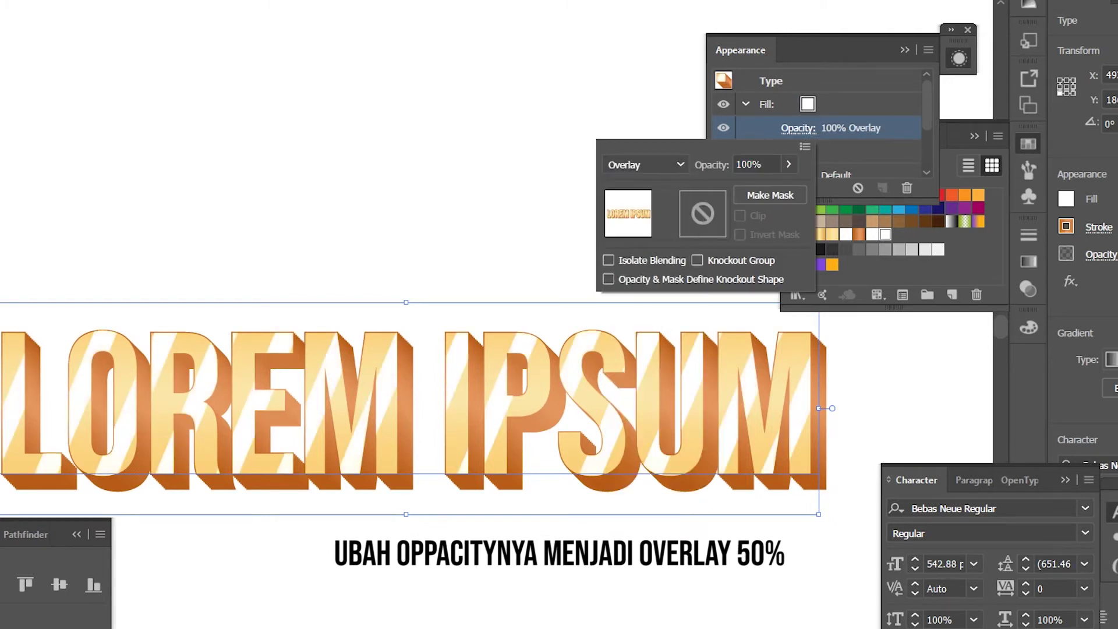
drag(784, 187, 754, 187)
key(Return)
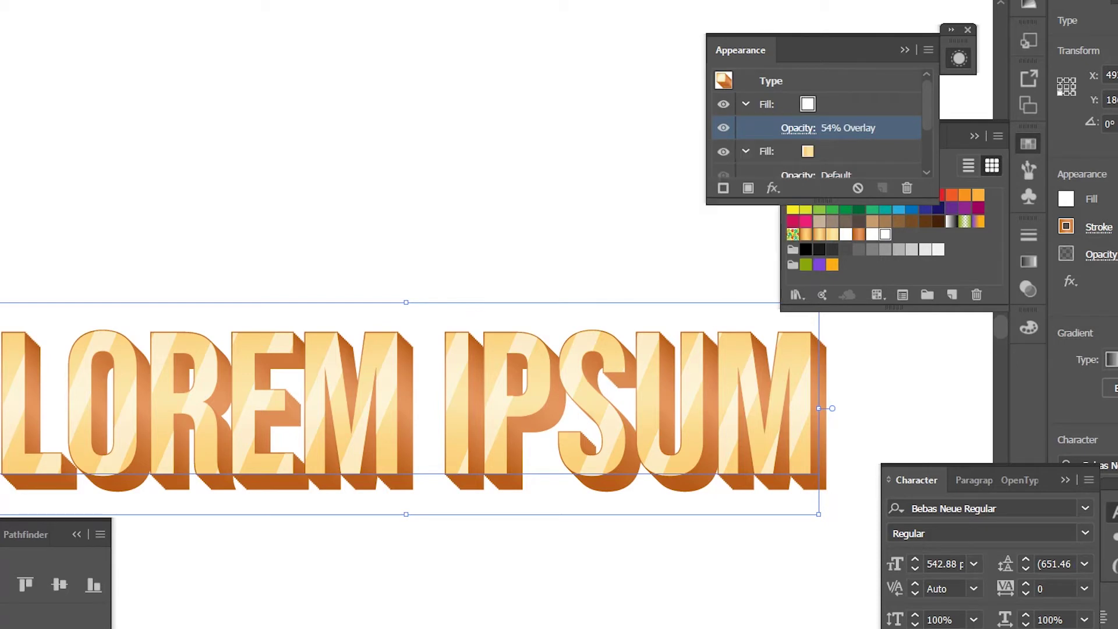
key(ctrl+minus)
key(ctrl+shift+a)
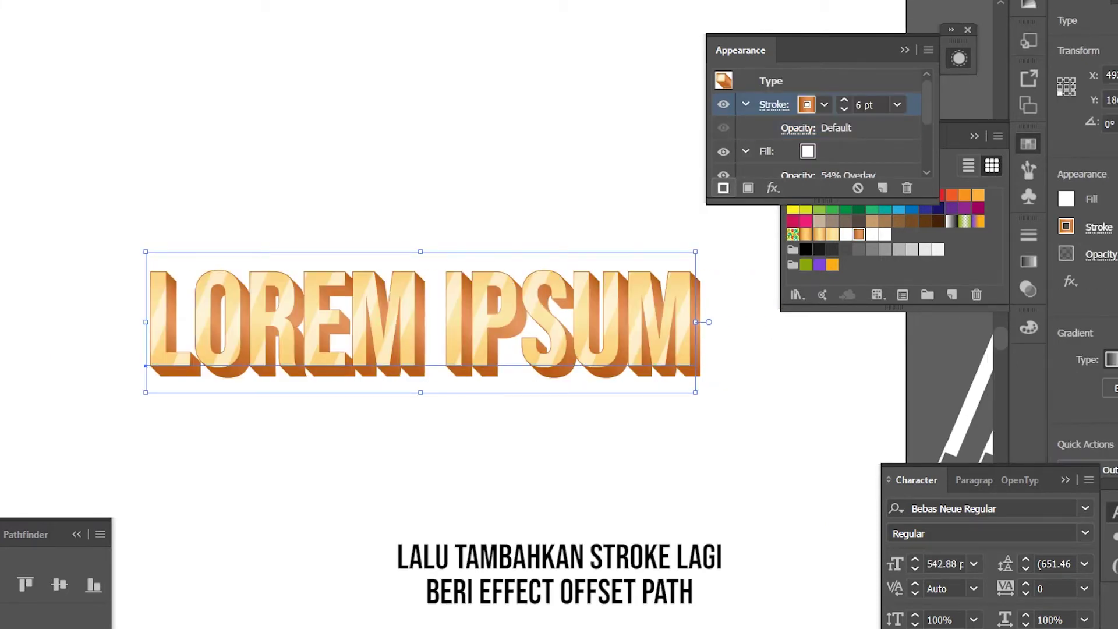
- Give the new stroke the pale gold gradient, a 10 px Offset Path effect and 7 pt weight
click(825, 104)
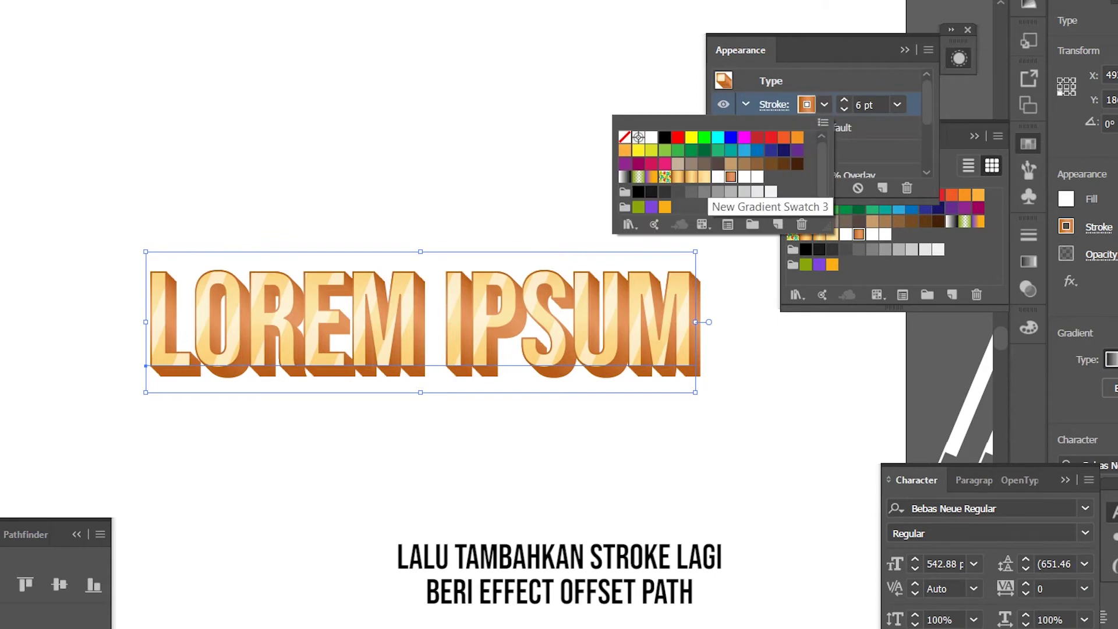
click(704, 177)
key(Escape)
click(773, 188)
mouse_move(837, 282)
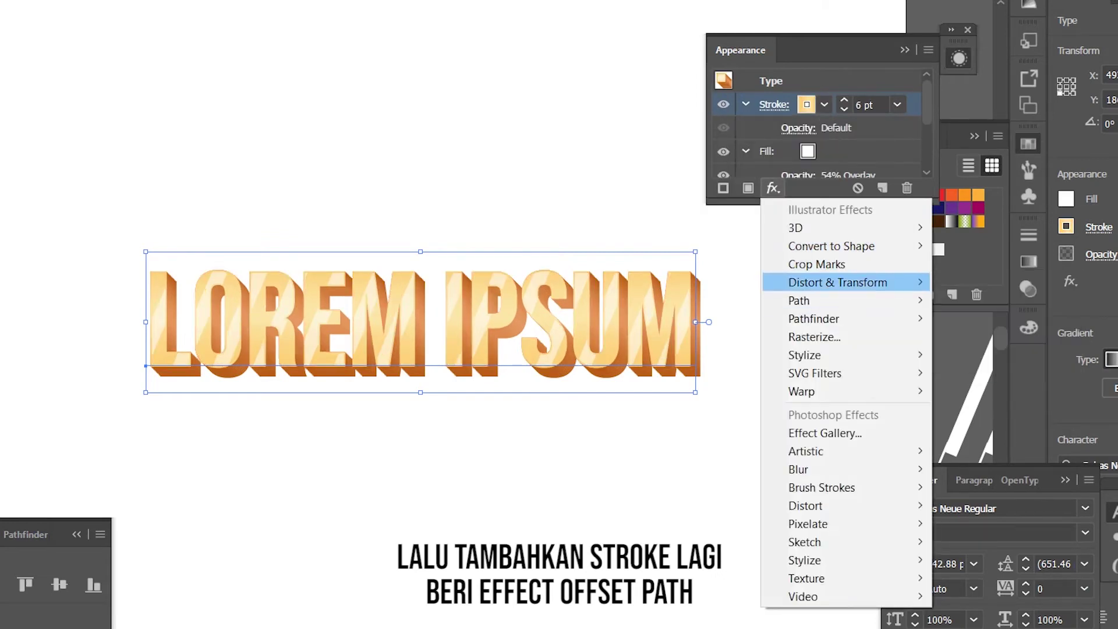
click(986, 300)
drag(408, 114, 608, 128)
click(557, 274)
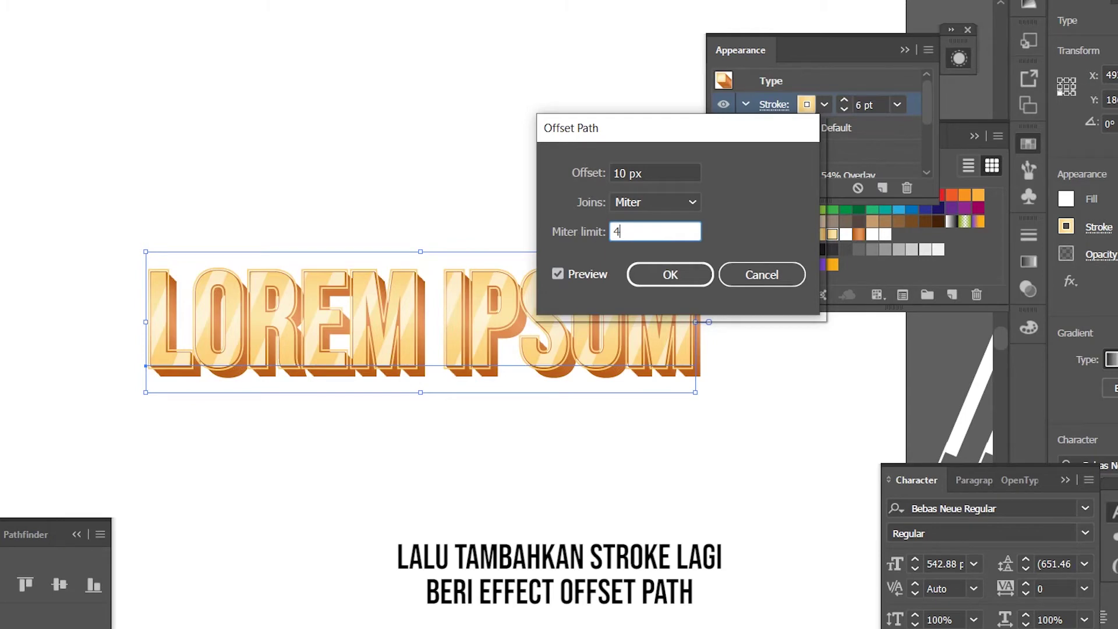
key(Tab)
key(Return)
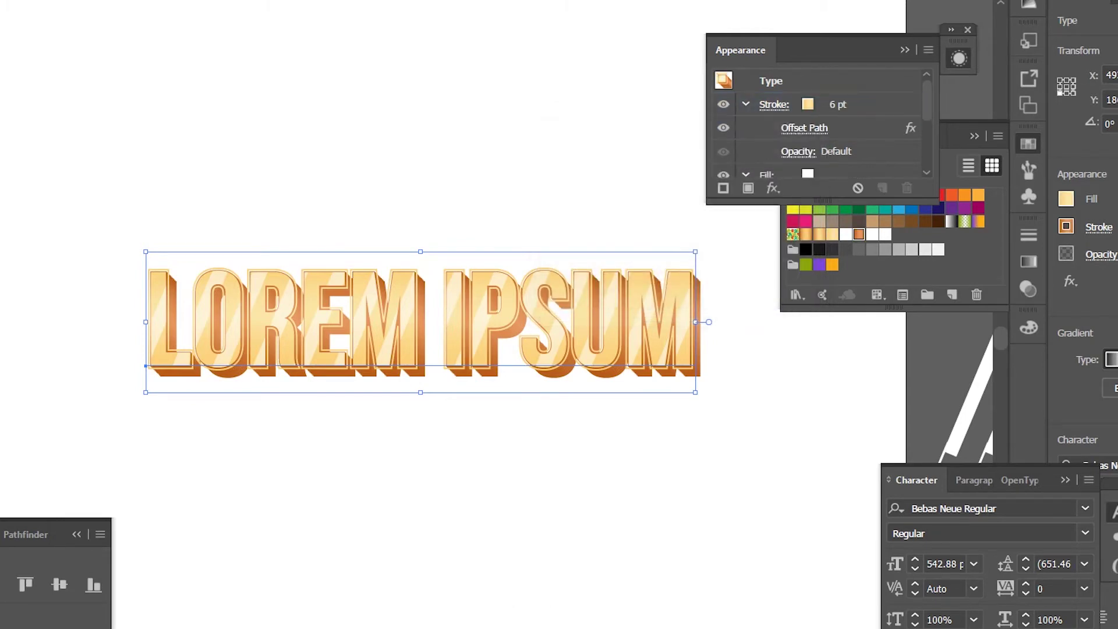
click(774, 104)
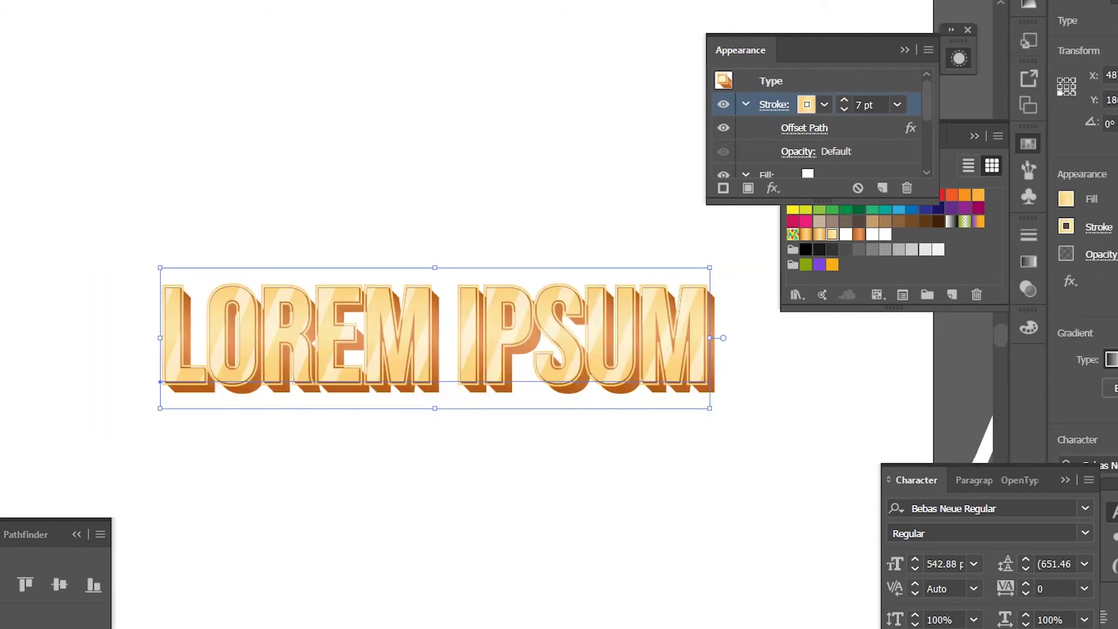
key(ctrl+shift+a)
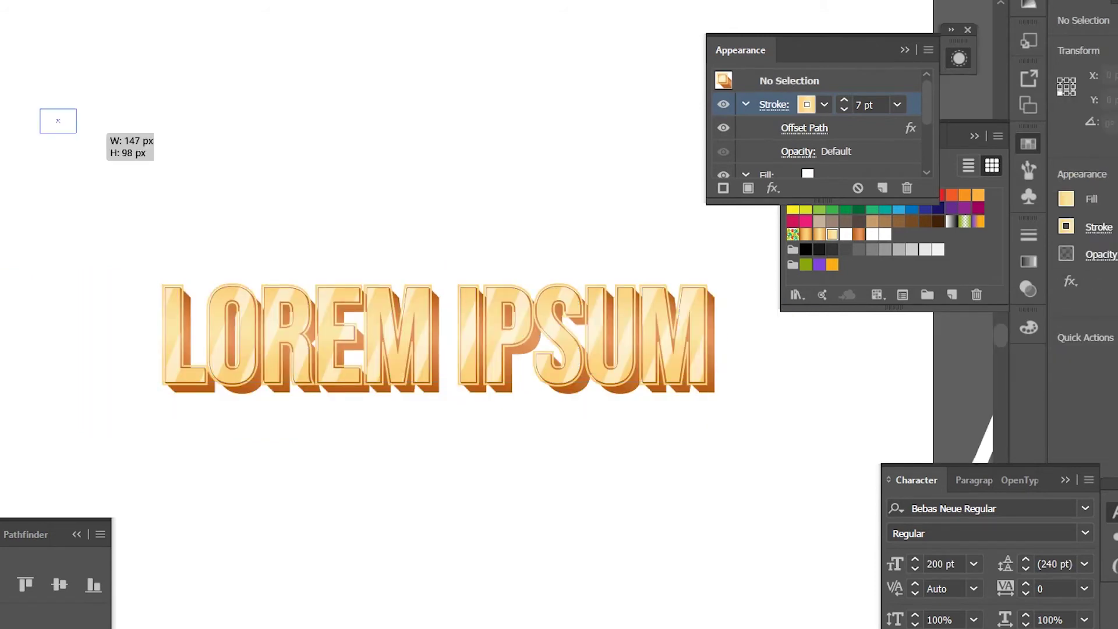
- Draw a brown gradient background rectangle, send it to back, and duplicate the text as TUTORIAL
drag(37, 106, 870, 569)
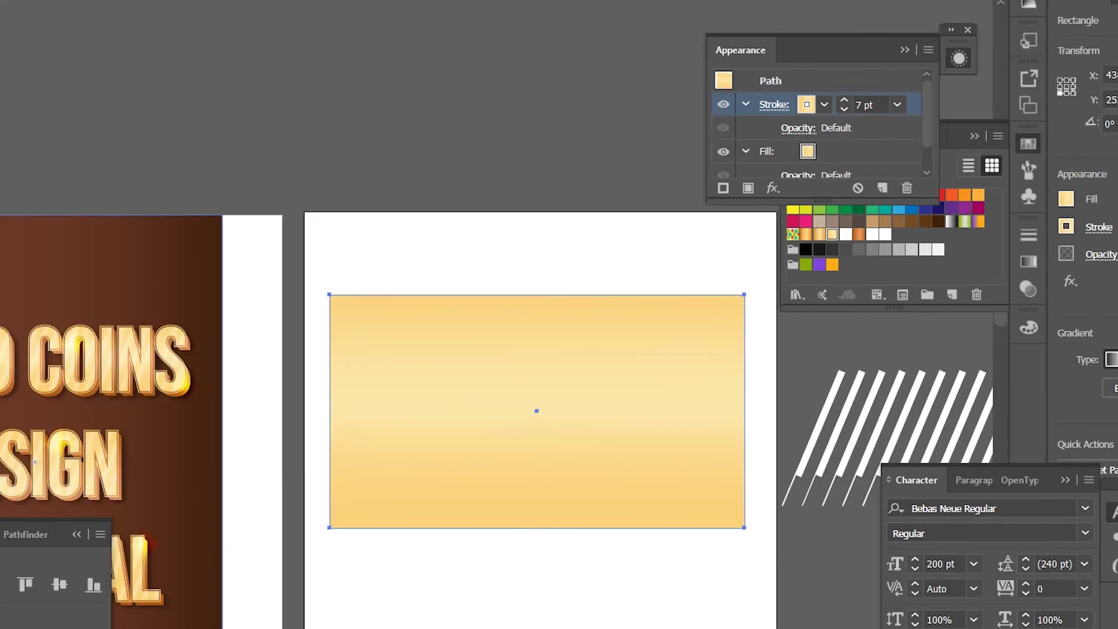
key(ctrl+shift+bracketleft)
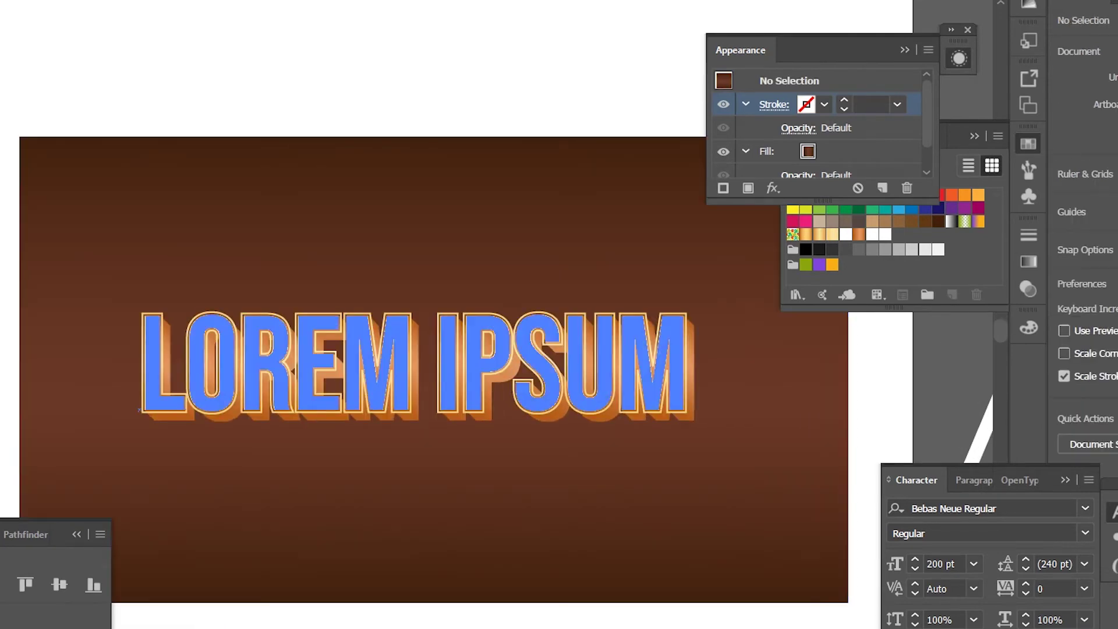
click(407, 361)
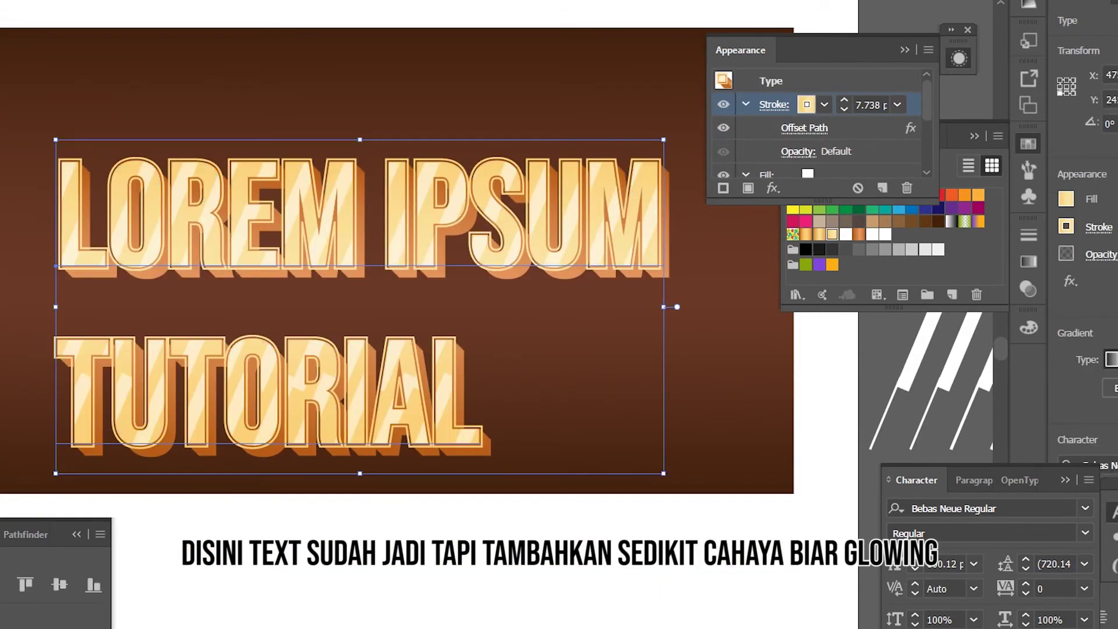
key(ctrl+shift+a)
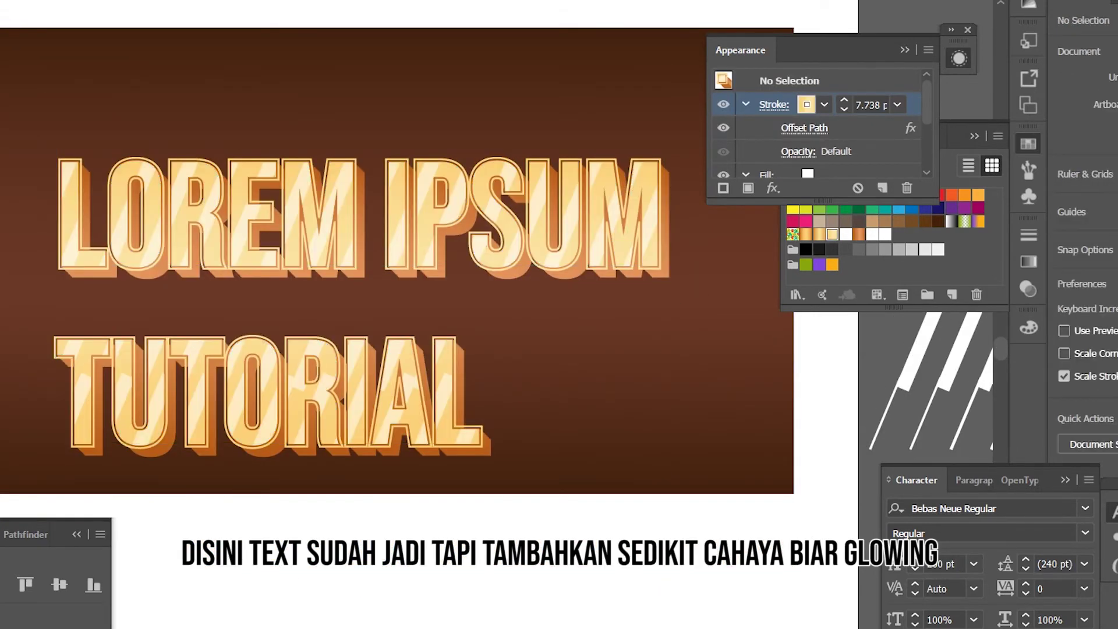
- Draw a circle with no outline and fill it with the White, Black gradient preset
click(380, 261)
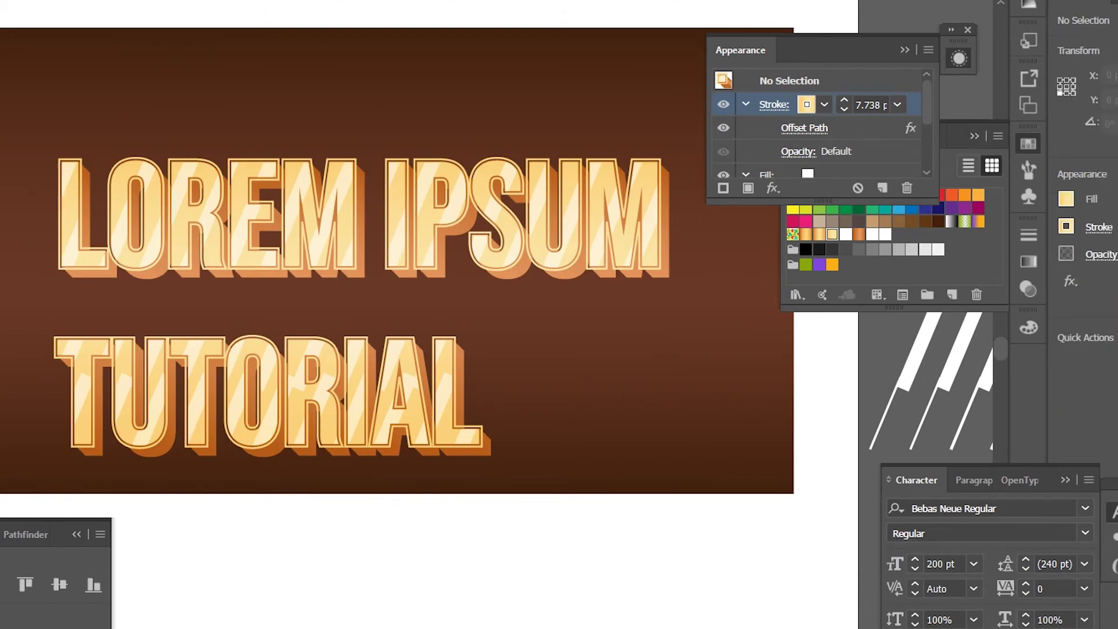
drag(553, 308, 697, 452)
key(ctrl+F9)
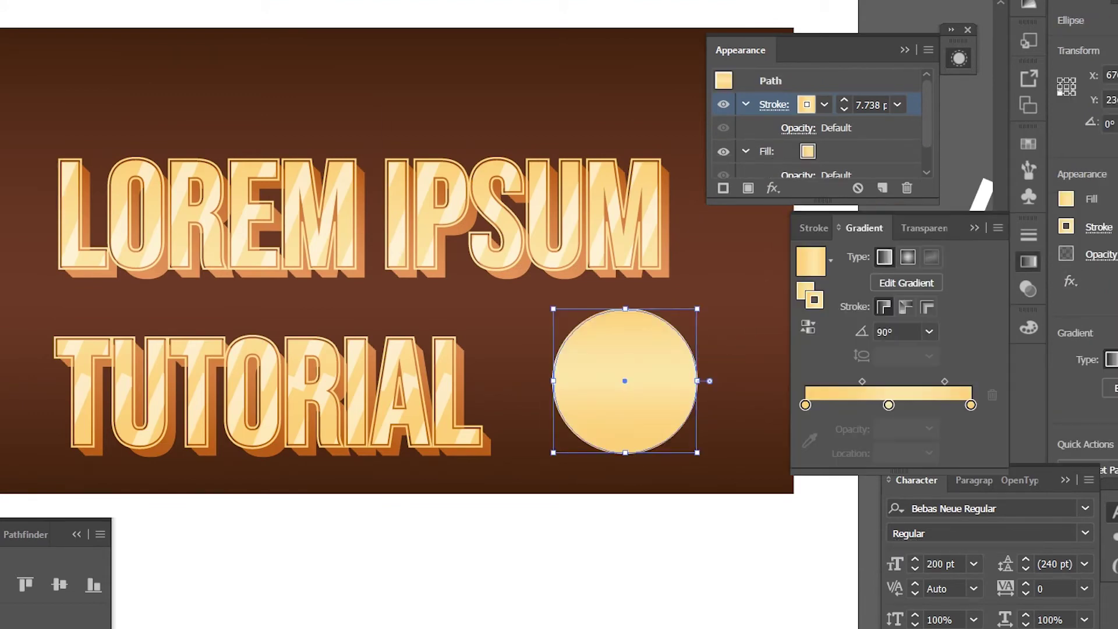
key(slash)
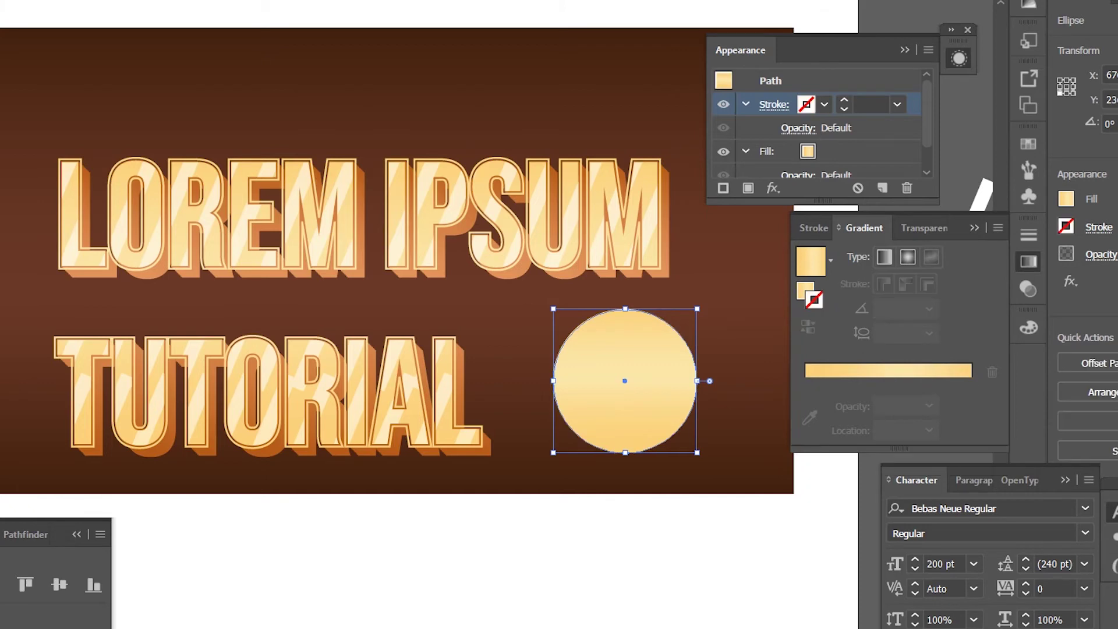
key(F6)
key(ctrl+F9)
click(831, 261)
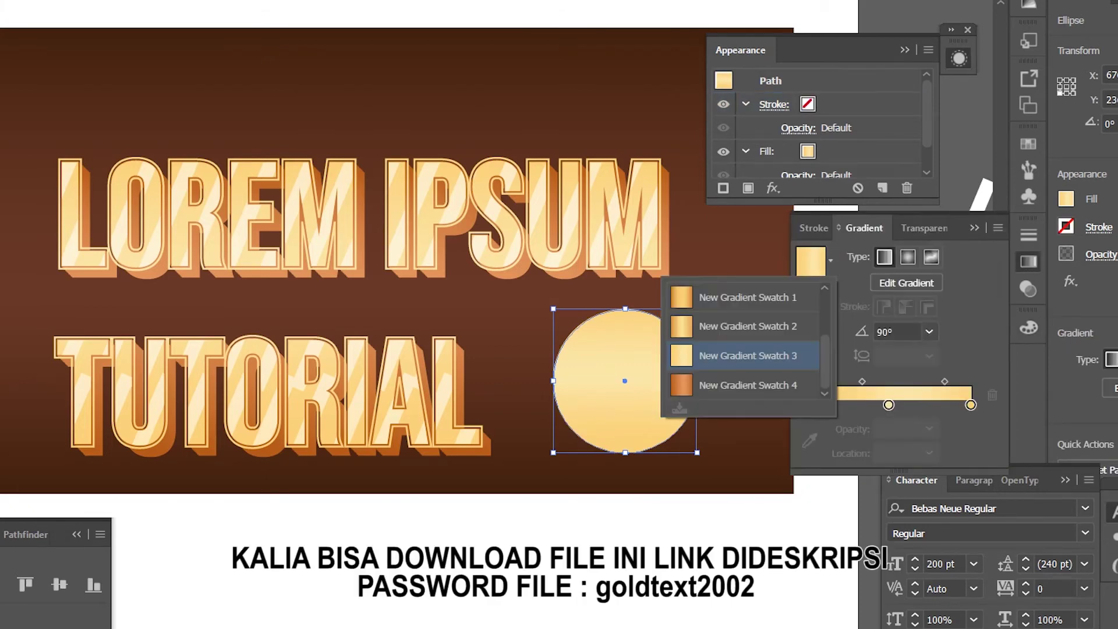
scroll(746, 344, up, 3)
click(745, 297)
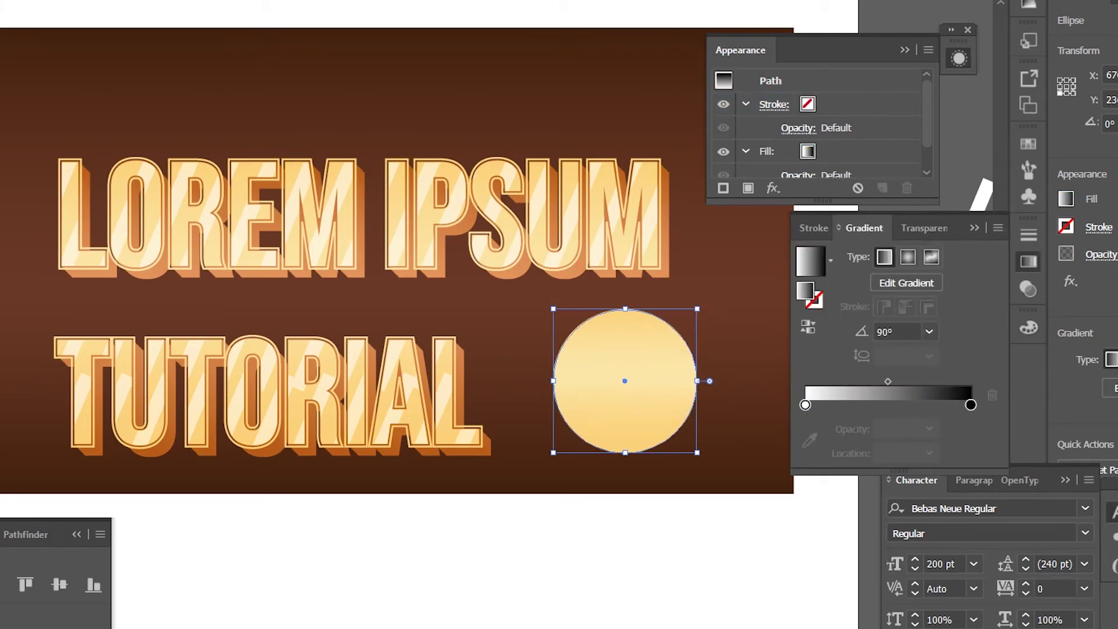
- Make it a radial pale-yellow-to-white gradient fading to 0% opacity, then move it over the L
click(806, 404)
double_click(805, 405)
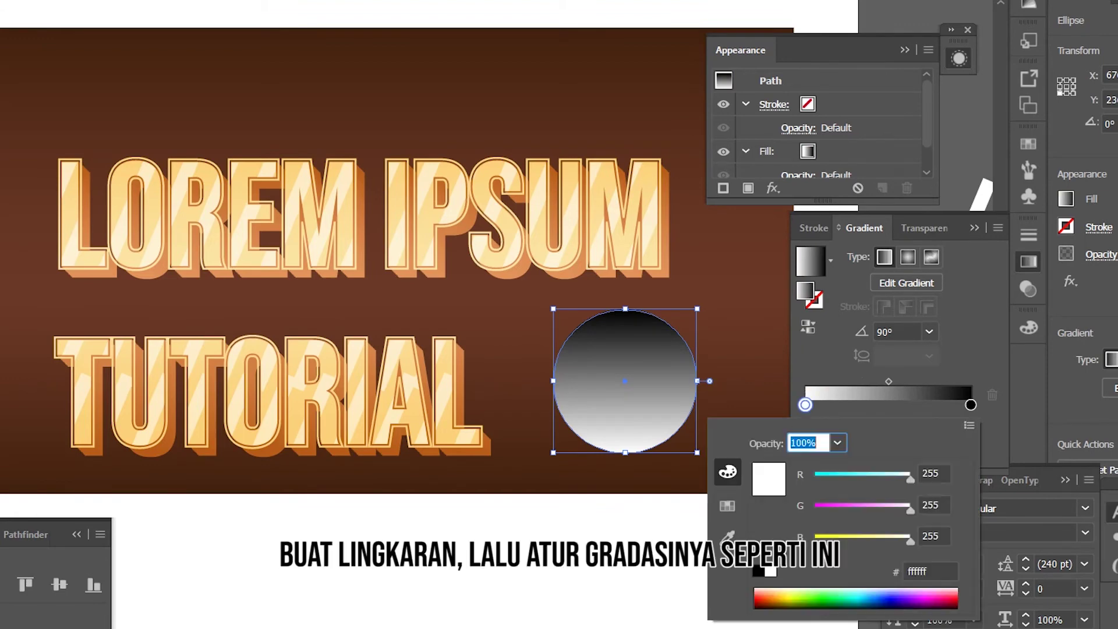
click(971, 405)
double_click(970, 405)
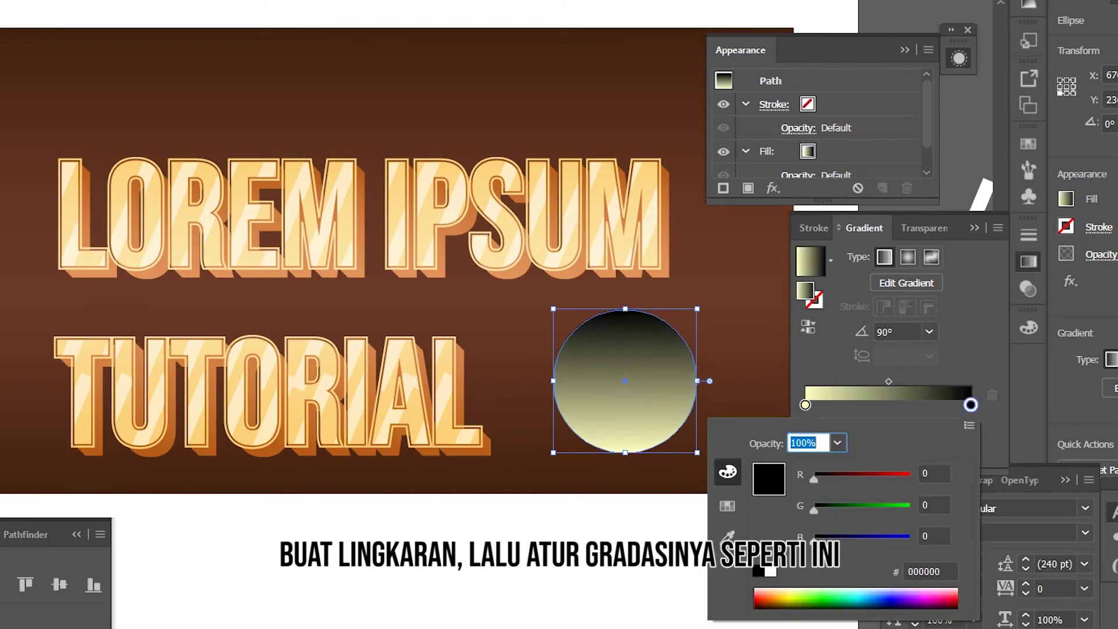
click(770, 572)
click(909, 257)
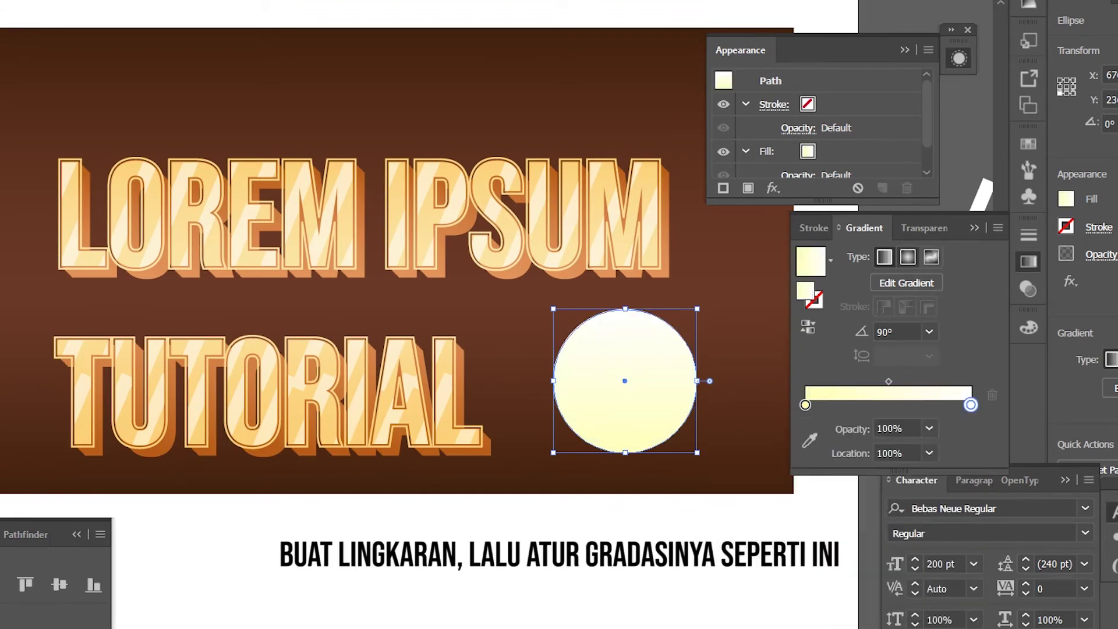
click(930, 429)
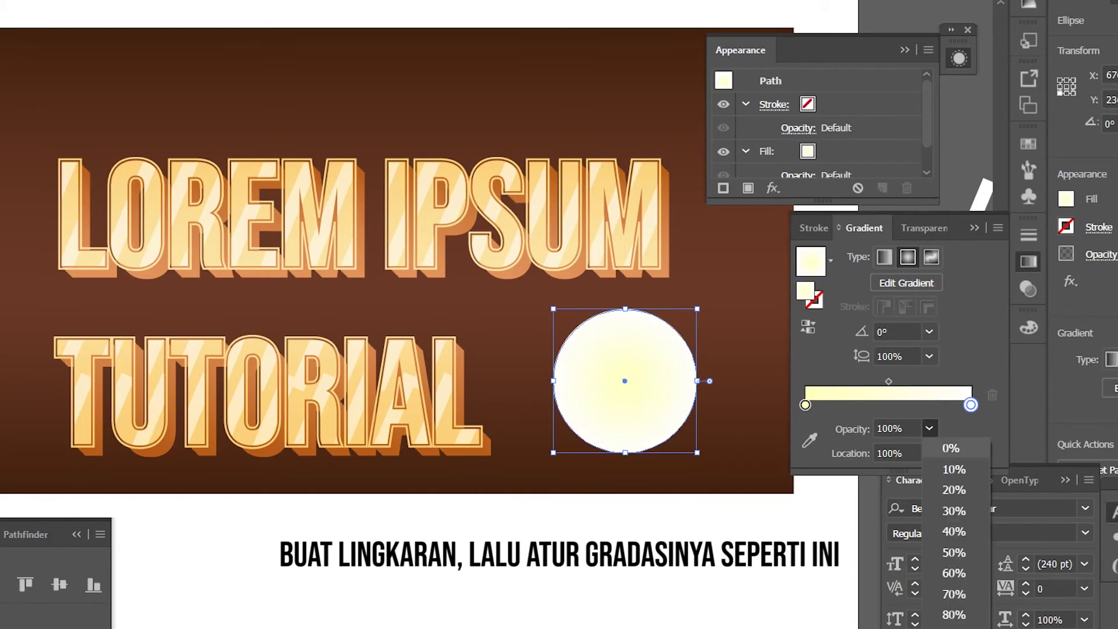
drag(971, 405, 955, 405)
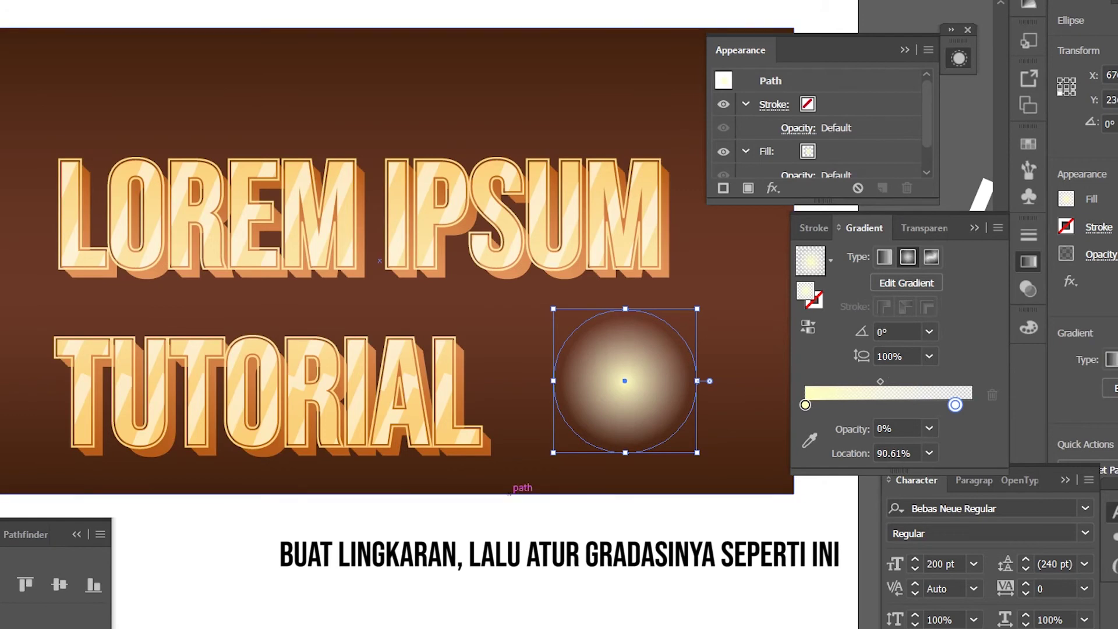
click(512, 456)
drag(625, 381, 69, 164)
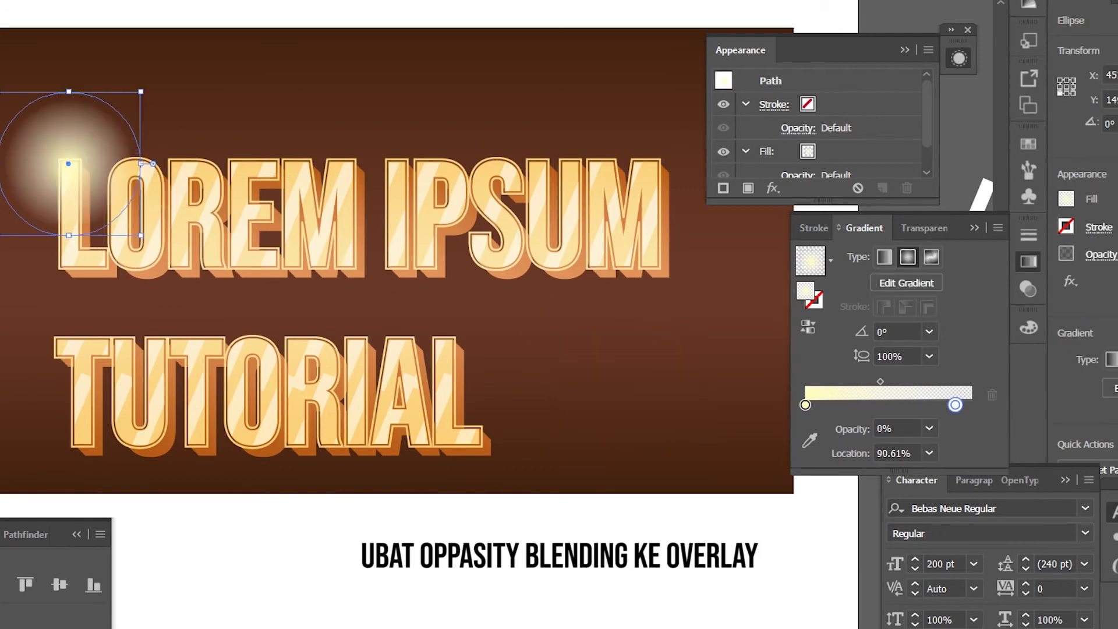
- Set the glow circle's blending mode to Overlay and deselect it
click(1082, 254)
click(929, 288)
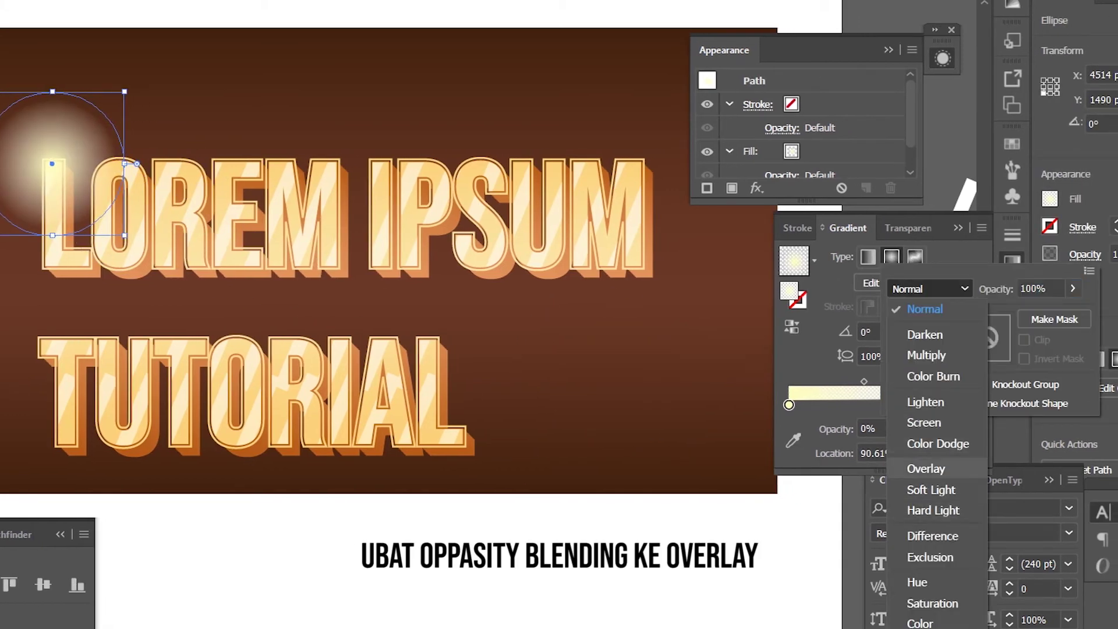
click(926, 468)
key(Escape)
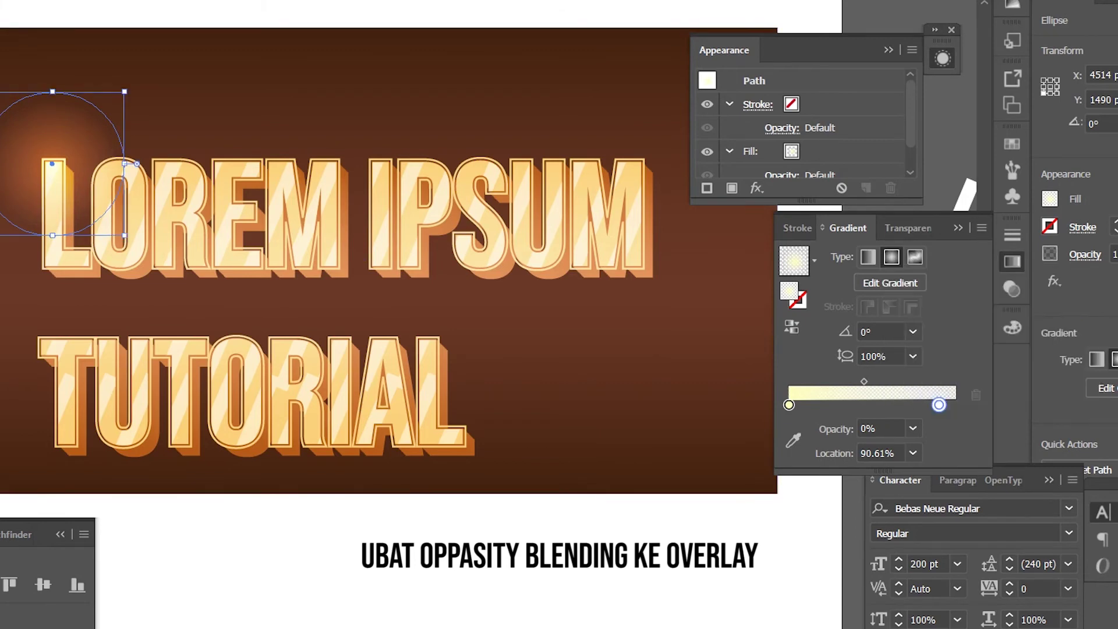
key(ctrl+shift+a)
- Zoom in on the L and squash the glow into a flat, wide ellipse
key(ctrl+plus)
key(ctrl+plus)
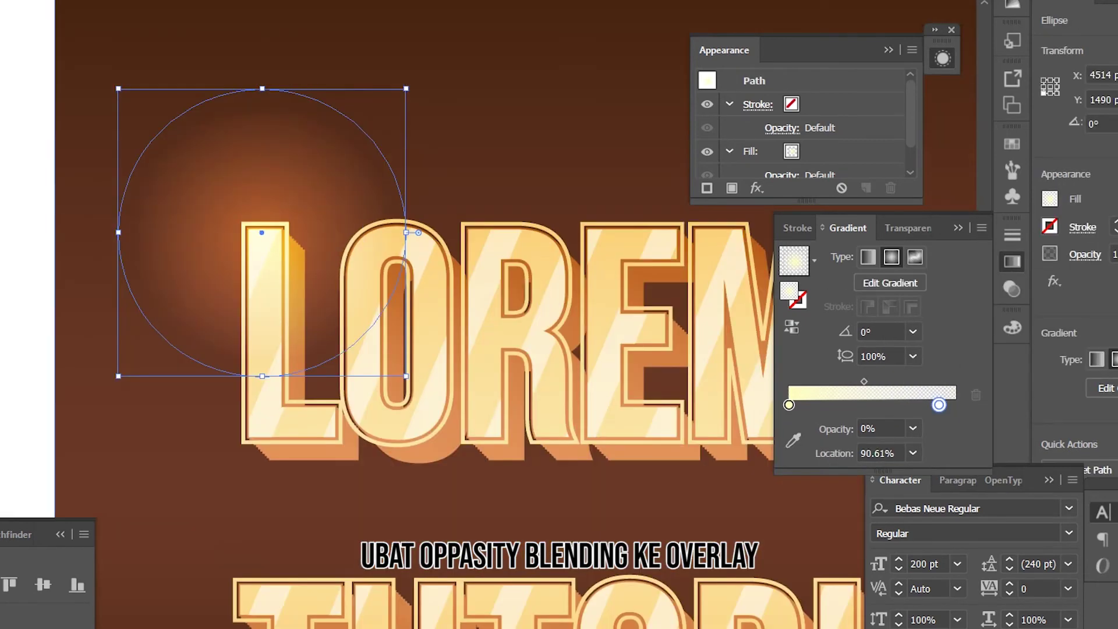
key(l)
drag(117, 350, 338, 402)
key(ctrl+z)
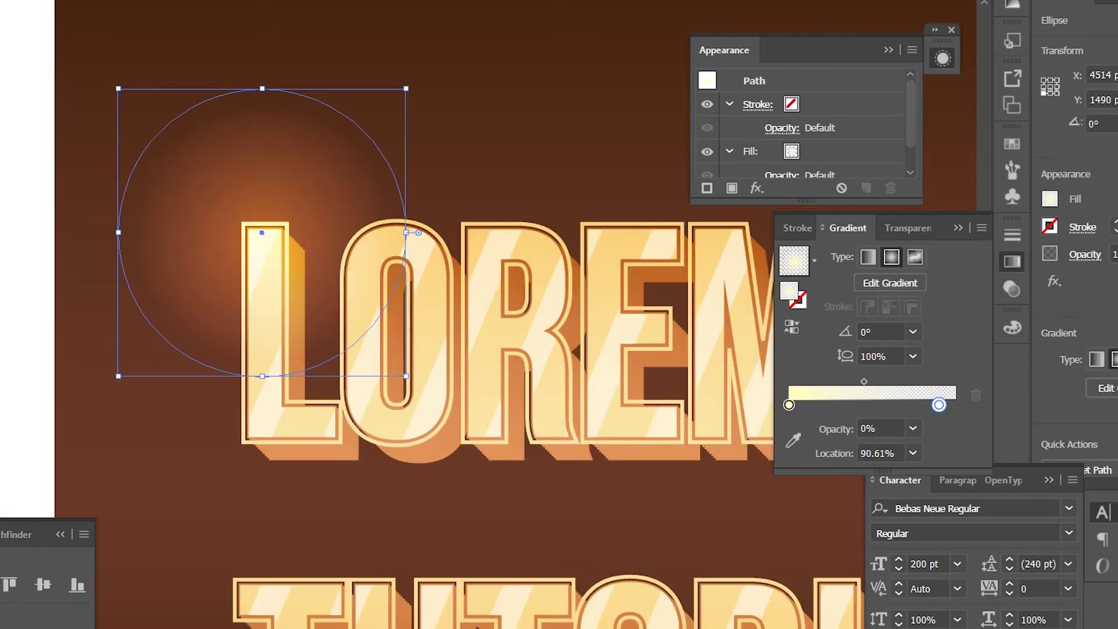
mouse_move(262, 89)
mouse_down()
mouse_move(262, 337)
mouse_move(244, 222)
mouse_up()
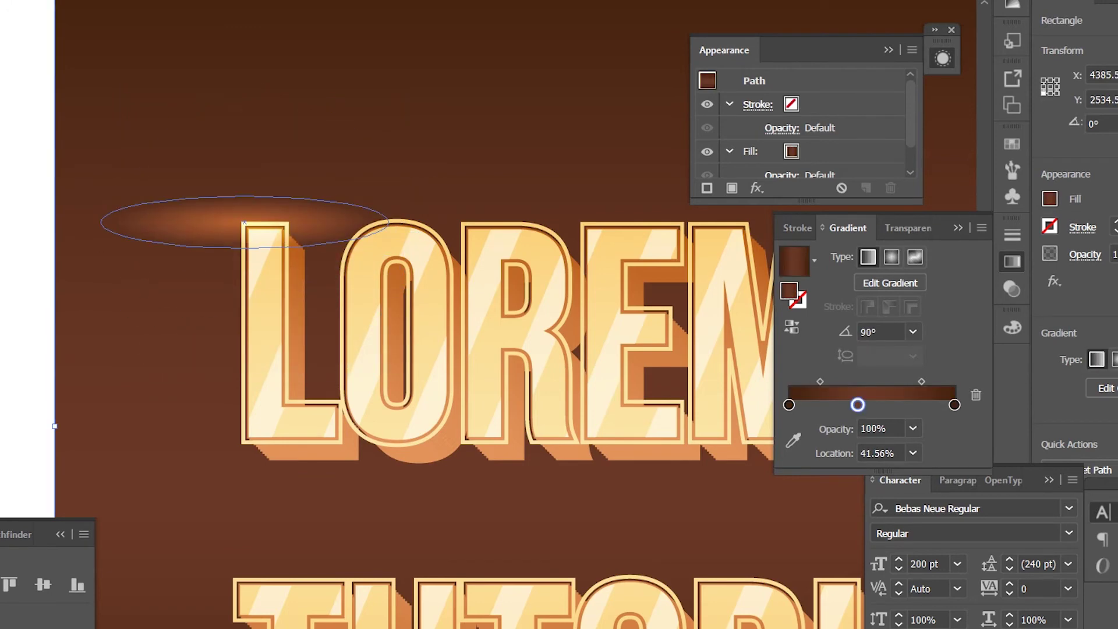
- Duplicate the flat glow, rotate the copy 90°, and place it over LOREM's L to form a cross
click(244, 222)
drag(243, 222, 265, 191)
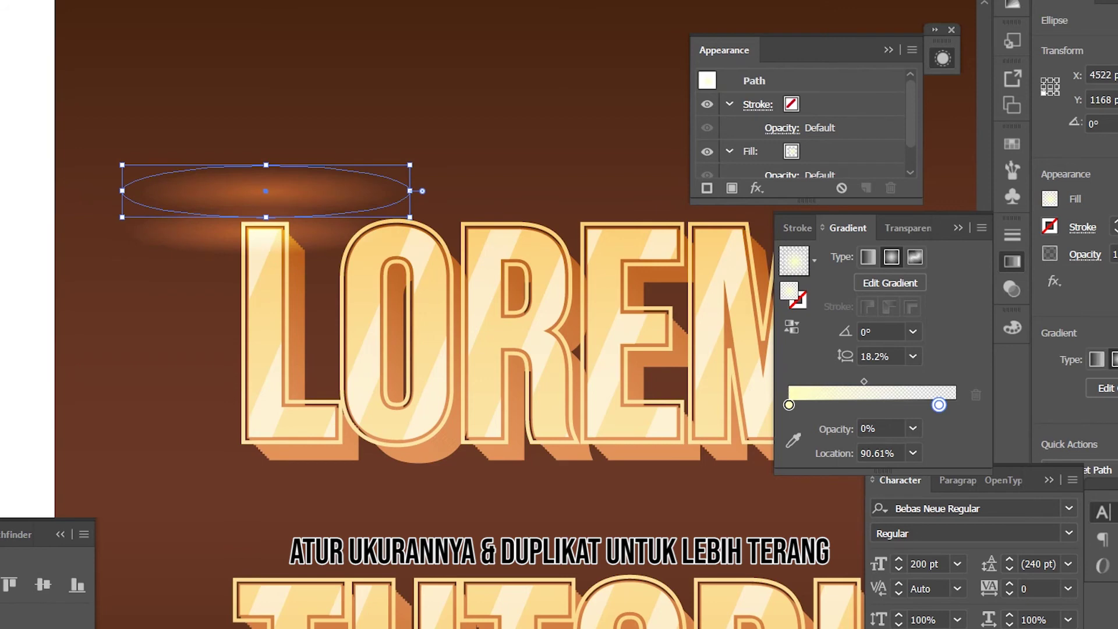
text(90)
key(Return)
drag(96, 216, 256, 221)
key(ctrl+shift+a)
scroll(56, 219, down, 4)
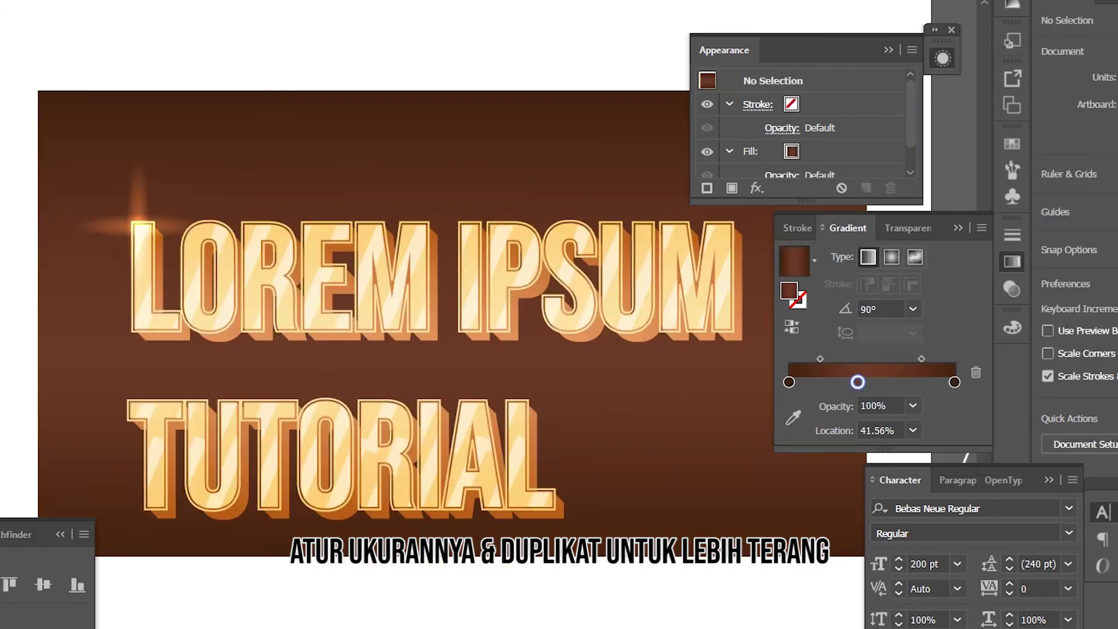
scroll(115, 215, up, 3)
- Tilt the cross flare about 21° clockwise
click(153, 175)
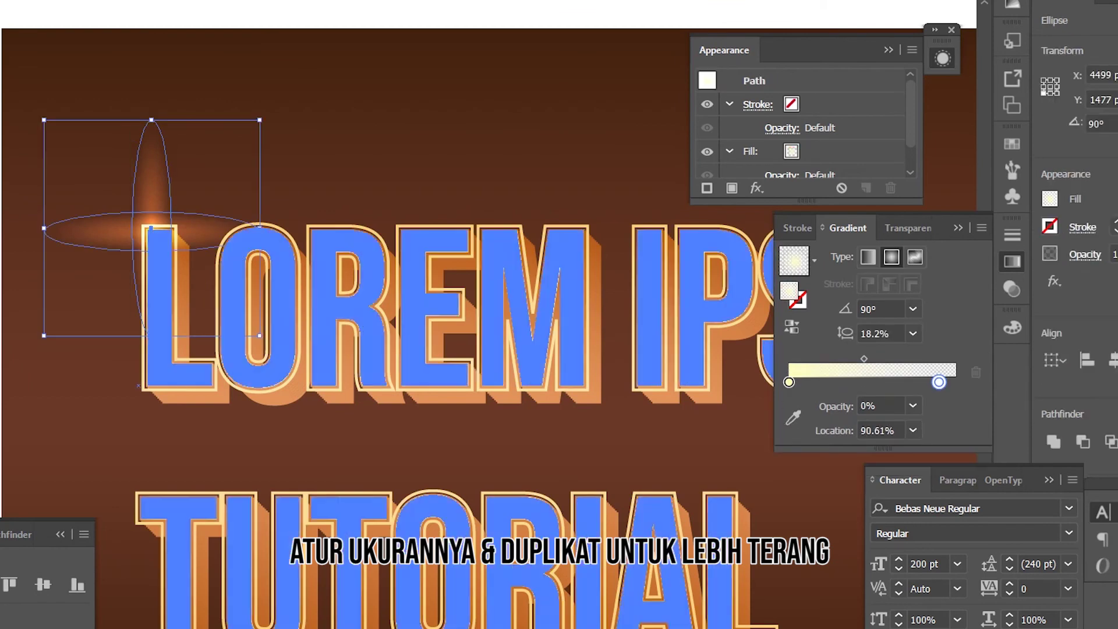
drag(622, 378, 537, 536)
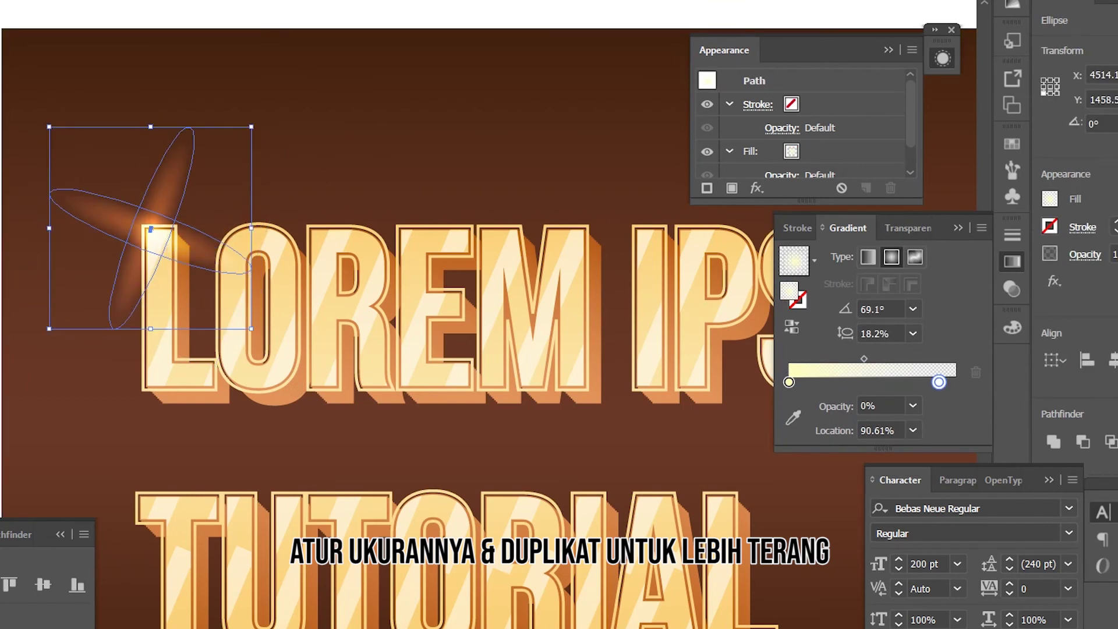
key(ctrl+shift+a)
- Add a round glow at the flare's centre and set it to Overlay blending
drag(81, 181, 197, 296)
drag(139, 238, 151, 242)
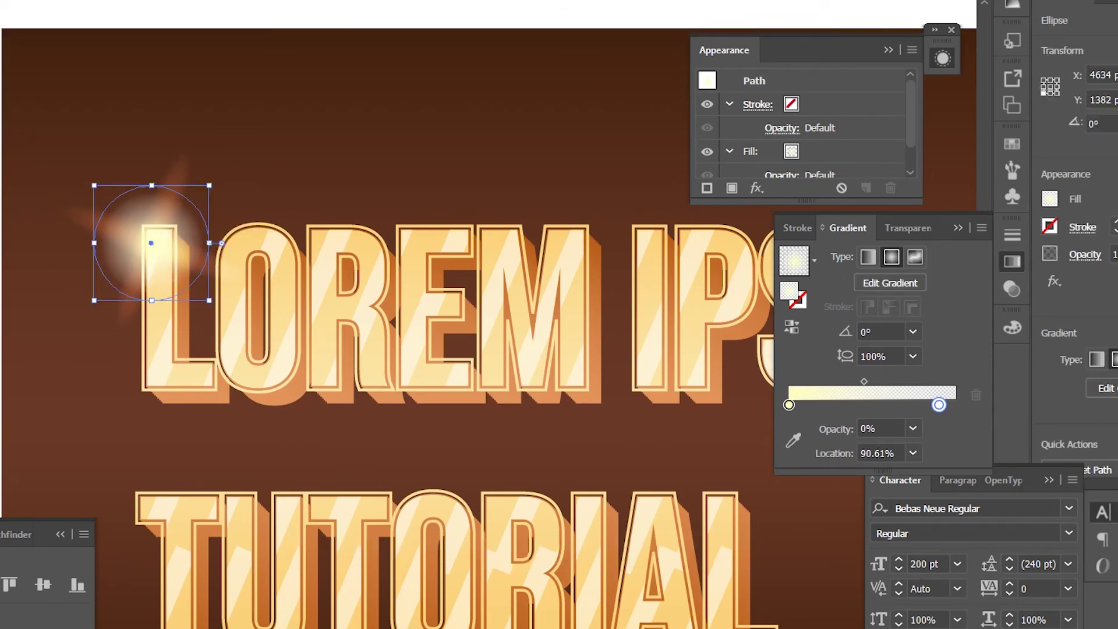
click(1085, 255)
click(824, 295)
click(924, 469)
key(Escape)
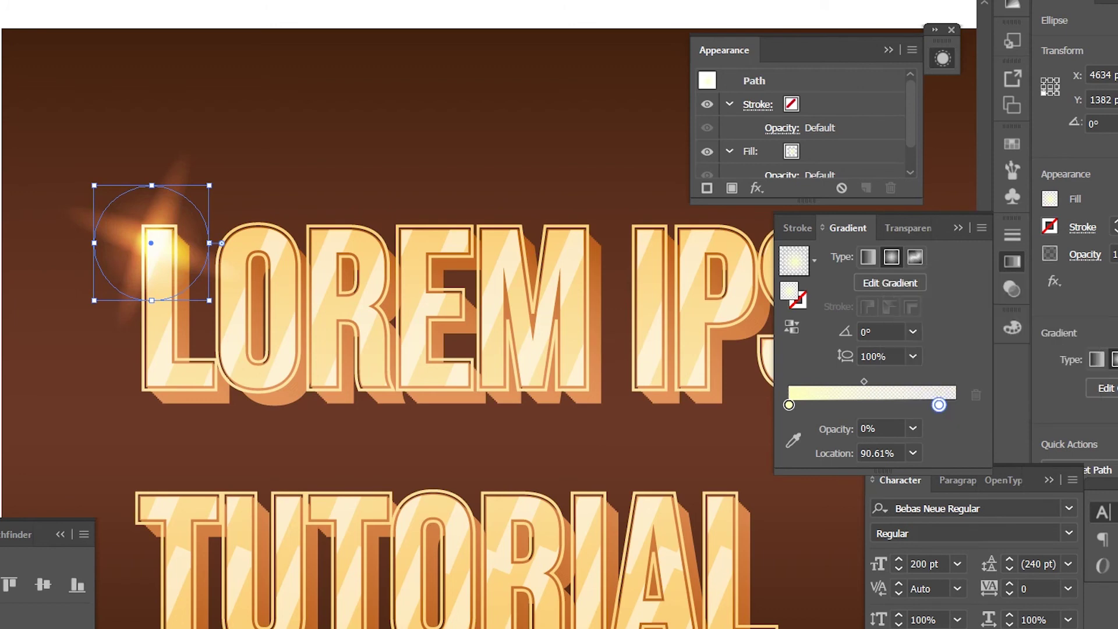
key(ctrl+shift+a)
- Group all the flare pieces and place a copy beside IPSUM
key(ctrl+0)
key(ctrl+z)
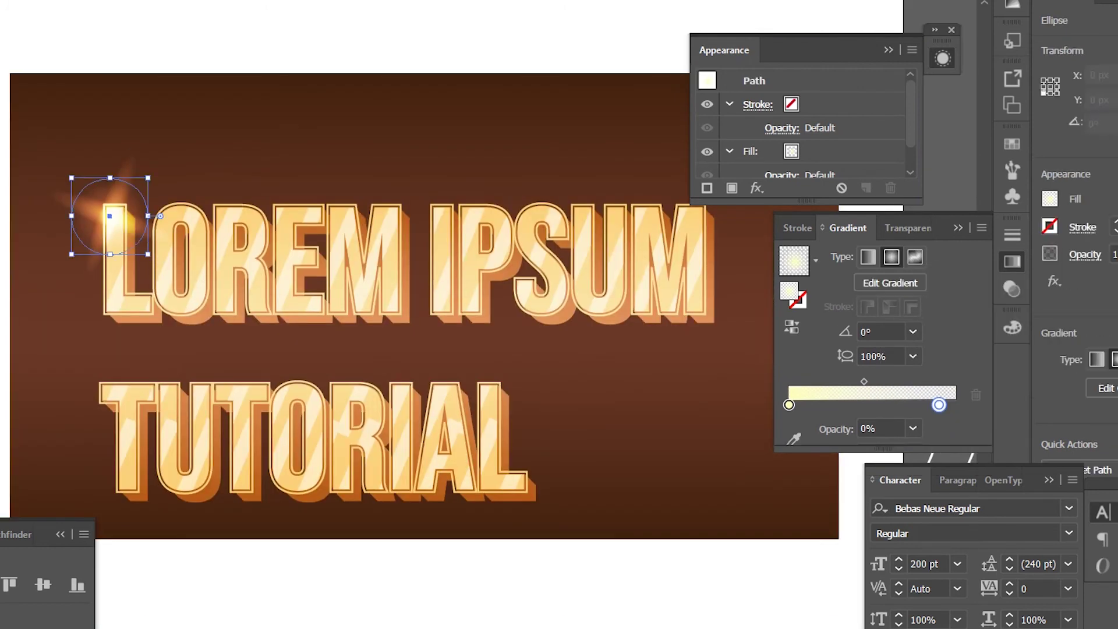
drag(35, 140, 128, 188)
right_click(128, 189)
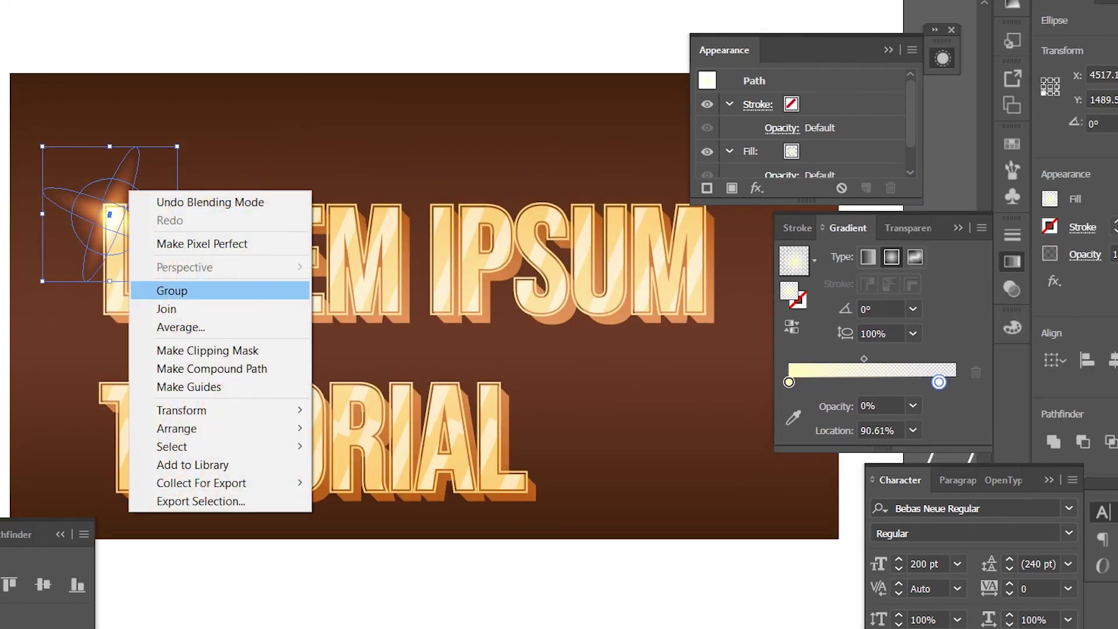
click(152, 290)
drag(106, 192, 694, 290)
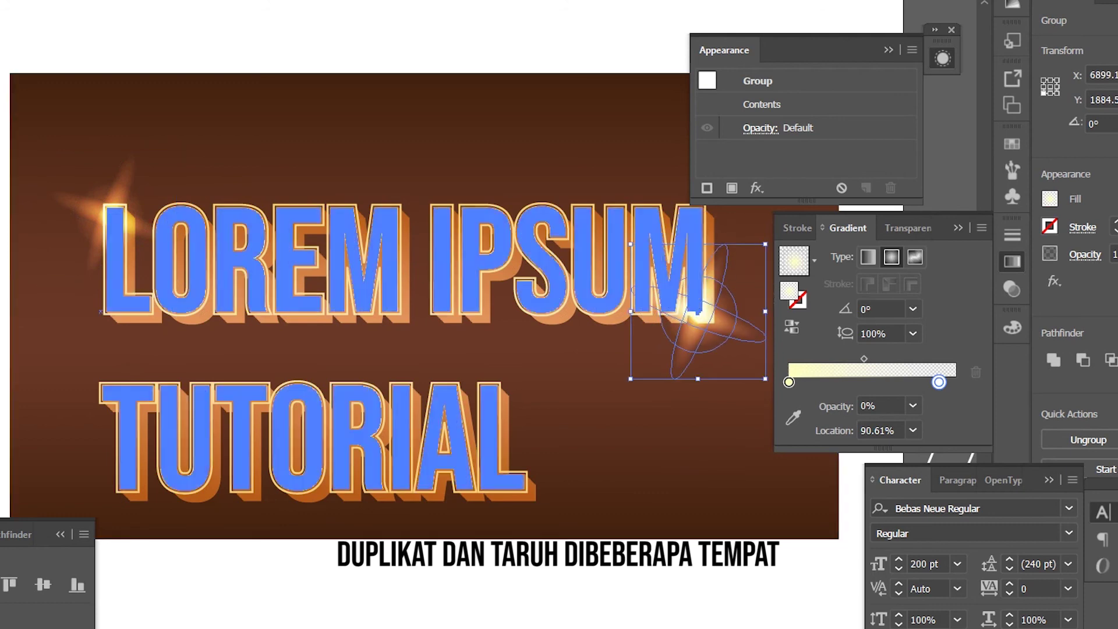
- Shrink the flare copy and drag another copy toward TUTORIAL's lower left
mouse_move(765, 312)
mouse_down()
mouse_move(745, 305)
mouse_move(492, 392)
mouse_up()
click(612, 408)
scroll(408, 350, right, 3)
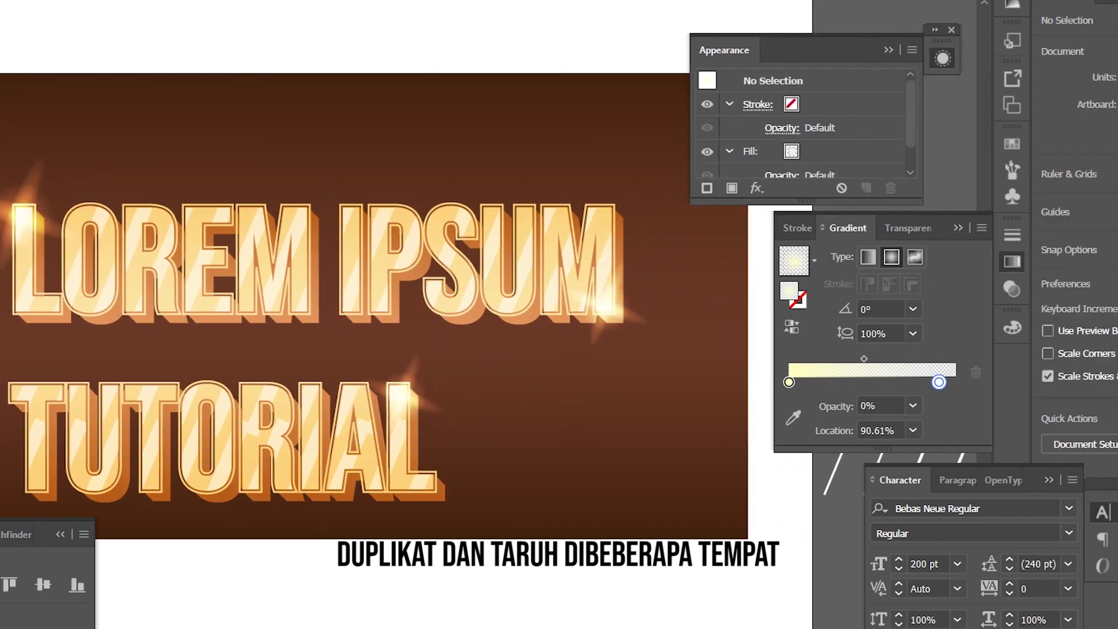
drag(402, 396, 23, 466)
scroll(373, 268, down, 1)
scroll(373, 291, up, 1)
scroll(373, 291, left, 2)
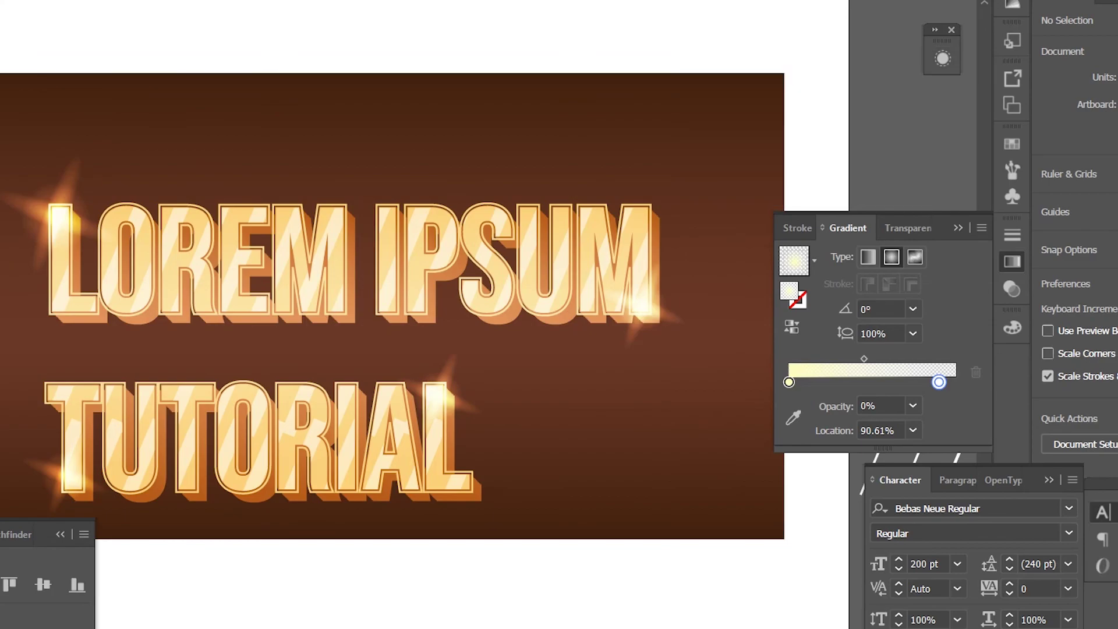